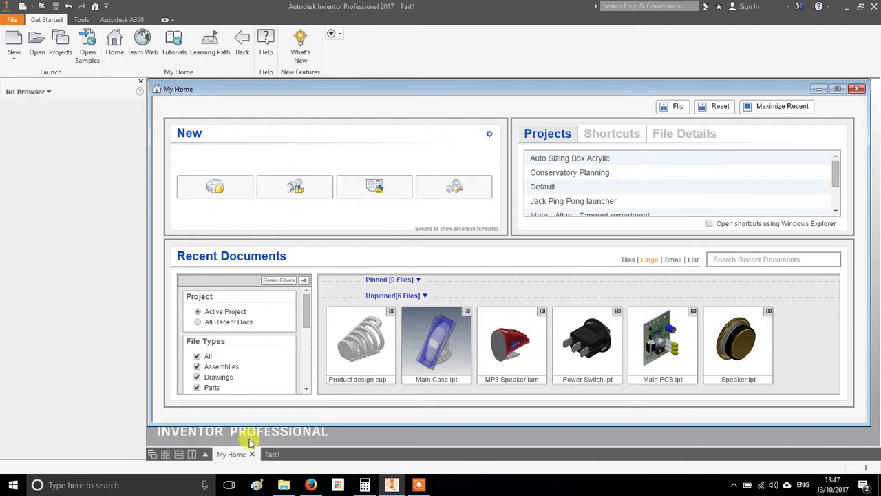
Step: Maximize the Part1 document and create a work plane offset 30 mm from the XY Plane
{"action": "left_click", "coordinate": [272, 454]}
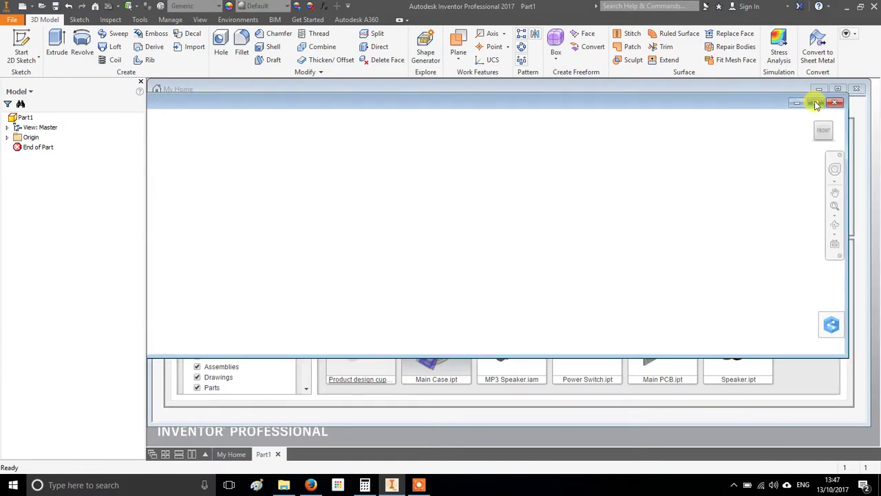
{"action": "left_click", "coordinate": [812, 103]}
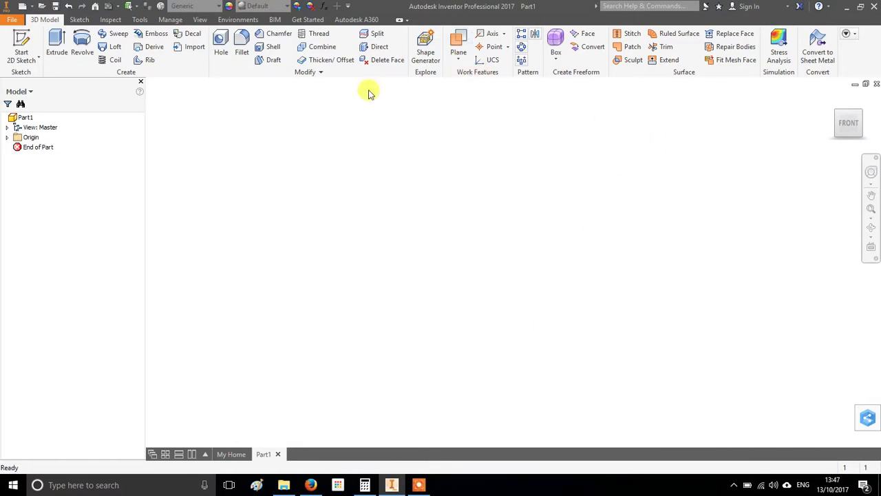
{"action": "left_click", "coordinate": [457, 60]}
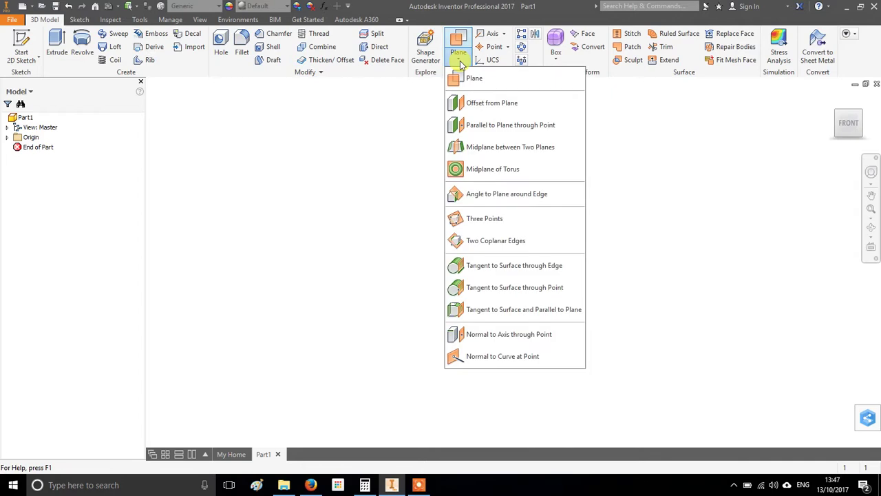
{"action": "left_click", "coordinate": [491, 103]}
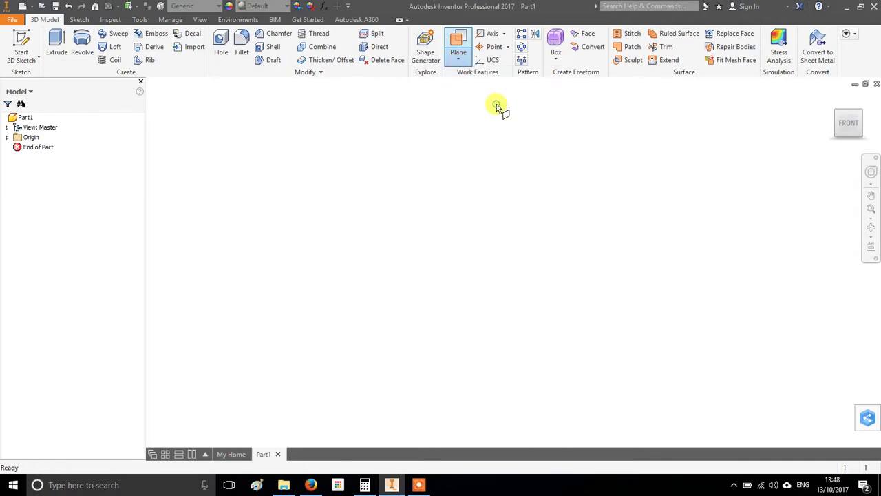
{"action": "left_click", "coordinate": [8, 137]}
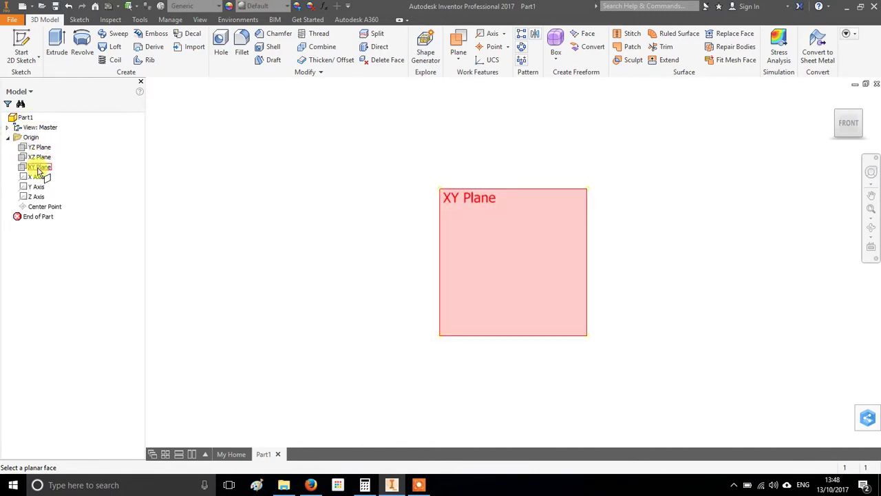
{"action": "middle_click_drag", "start_coordinate": [407, 202], "coordinate": [514, 306], "text": "shift"}
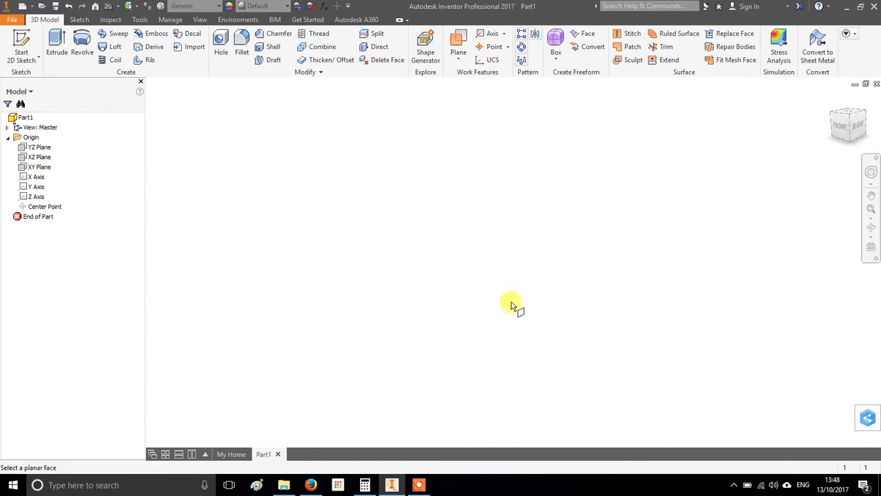
{"action": "left_click", "coordinate": [40, 169]}
{"action": "left_click_drag", "start_coordinate": [482, 267], "coordinate": [447, 279]}
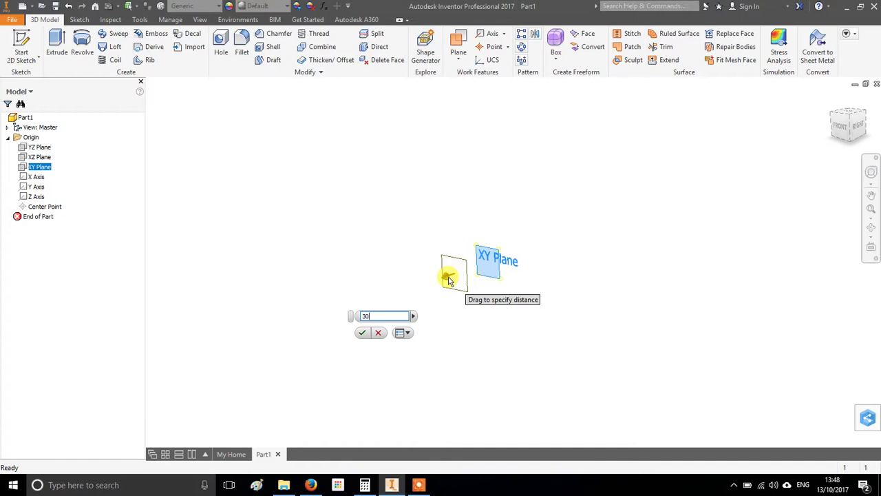
{"action": "type", "text": "30"}
{"action": "key", "text": "Return"}
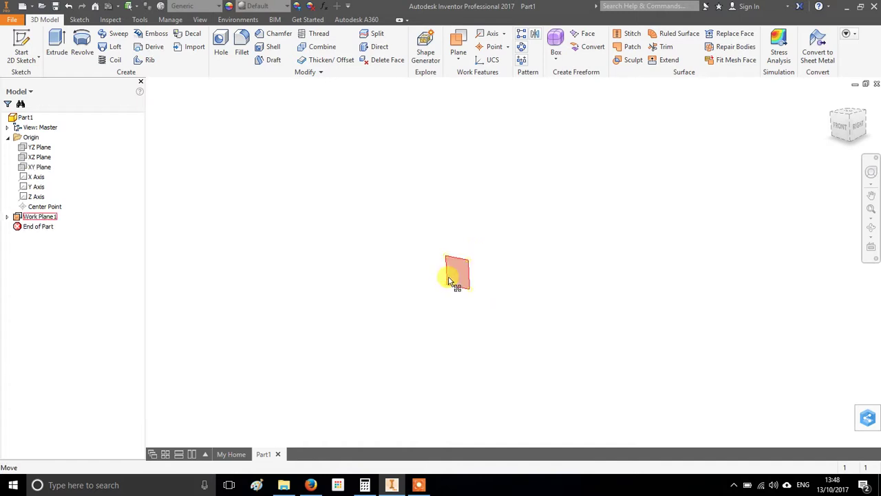
Step: Create a second work plane offset about 30 mm in front of the first work plane
{"action": "left_click", "coordinate": [454, 61]}
{"action": "left_click", "coordinate": [473, 103]}
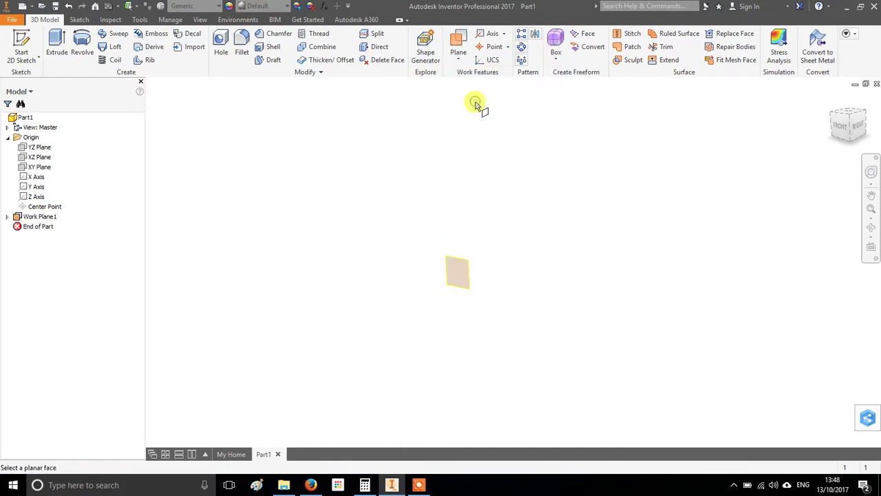
{"action": "left_click", "coordinate": [468, 278]}
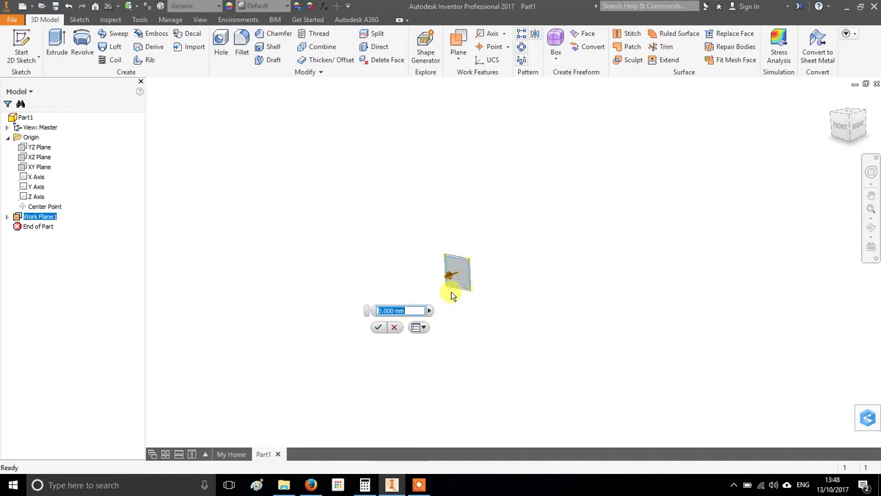
{"action": "left_click_drag", "start_coordinate": [451, 282], "coordinate": [421, 288]}
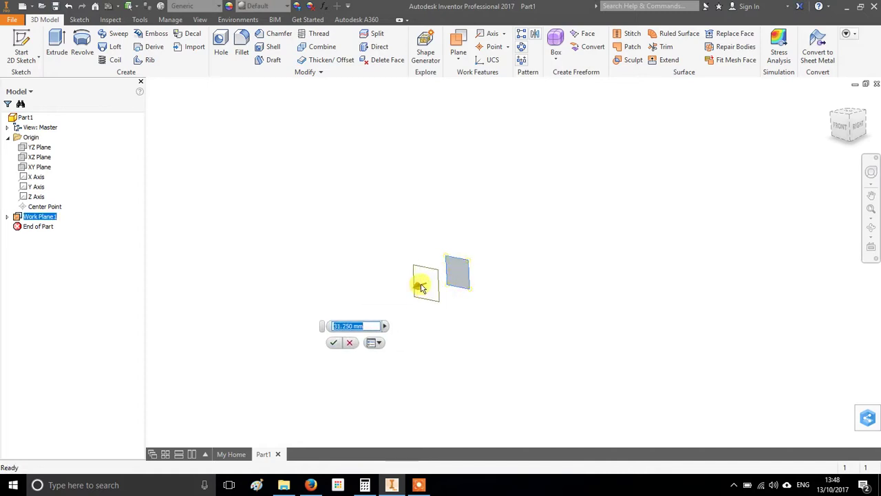
{"action": "key", "text": "Return"}
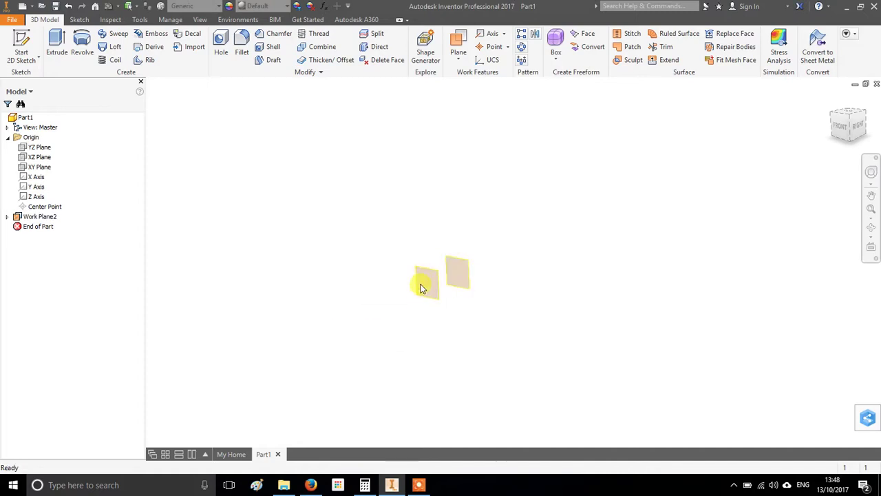
Step: Create a third work plane offset 50 mm in front of the second work plane
{"action": "left_click", "coordinate": [458, 60]}
{"action": "left_click", "coordinate": [492, 104]}
{"action": "left_click", "coordinate": [435, 273]}
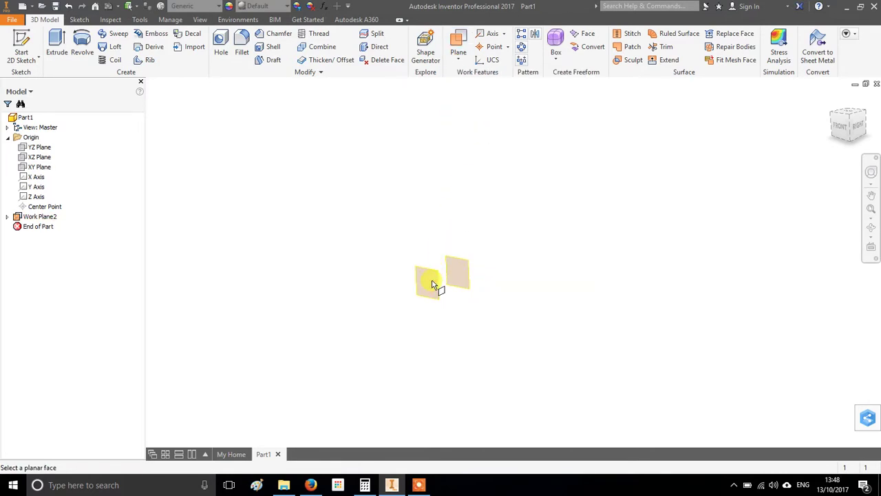
{"action": "left_click_drag", "start_coordinate": [418, 291], "coordinate": [389, 301]}
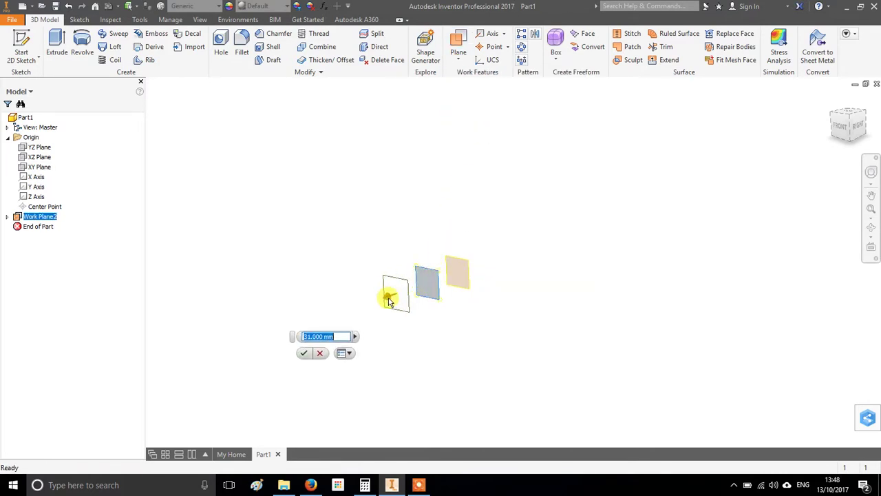
{"action": "type", "text": "50"}
{"action": "key", "text": "Return"}
Step: Create a fourth work plane offset in front of the third, spaced the same as the first two work planes
{"action": "middle_click_drag", "start_coordinate": [455, 171], "coordinate": [464, 138]}
{"action": "left_click", "coordinate": [458, 57]}
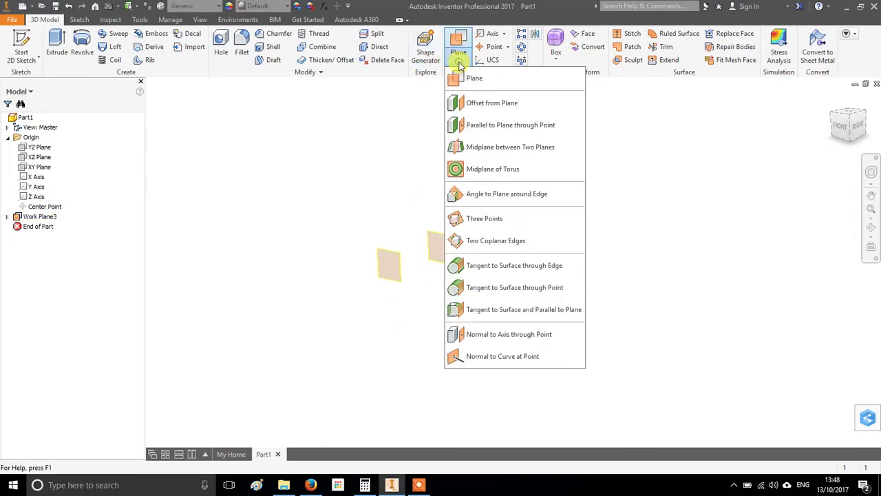
{"action": "left_click", "coordinate": [481, 103]}
{"action": "left_click", "coordinate": [397, 268]}
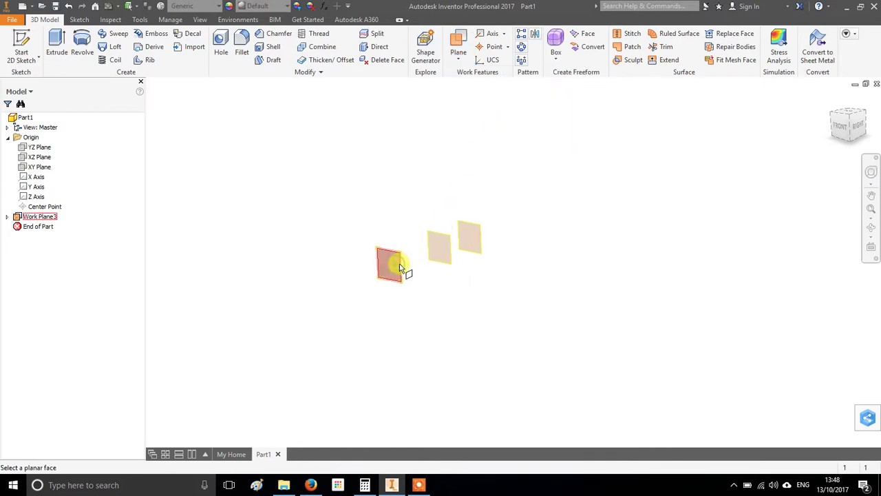
{"action": "left_click_drag", "start_coordinate": [382, 269], "coordinate": [321, 291]}
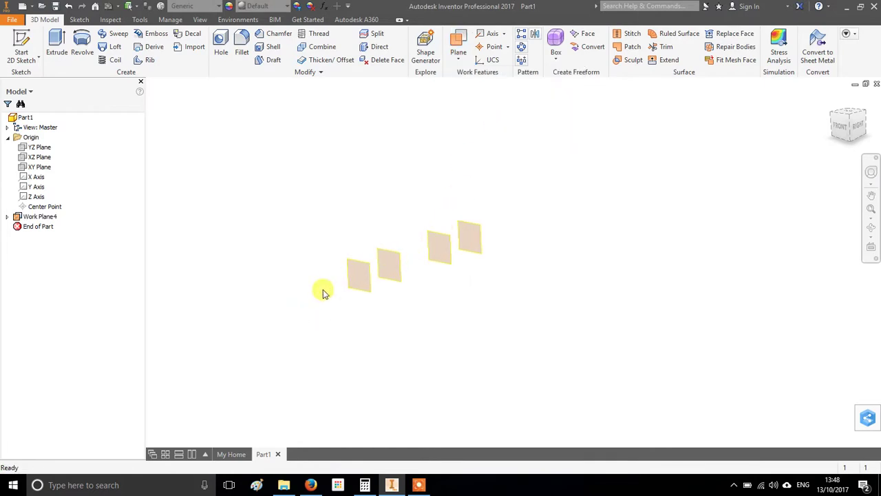
Step: Create a fifth work plane offset 60 mm in front of the fourth work plane
{"action": "left_click", "coordinate": [459, 61]}
{"action": "left_click", "coordinate": [489, 103]}
{"action": "left_click", "coordinate": [364, 274]}
{"action": "left_click_drag", "start_coordinate": [367, 277], "coordinate": [296, 298]}
{"action": "type", "text": "60"}
{"action": "key", "text": "Return"}
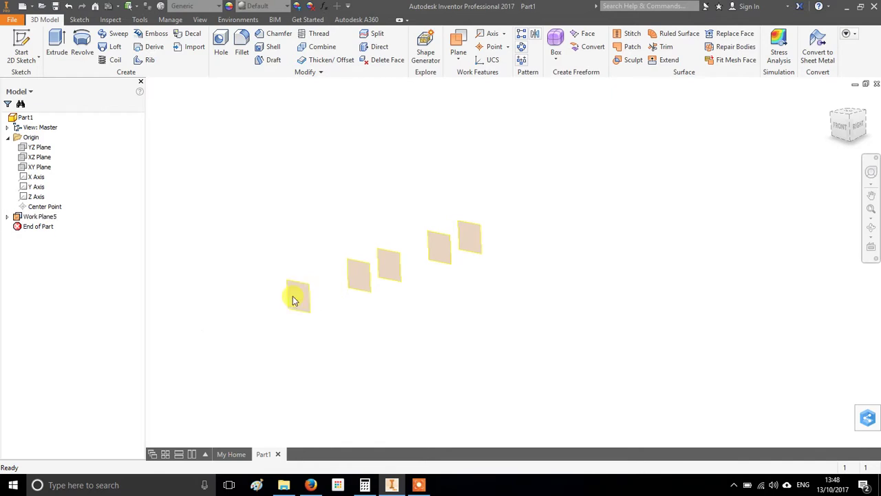
Step: Sketch a circle about 13 mm in diameter, centred on the origin, on the first work plane and finish the sketch
{"action": "middle_click_drag", "start_coordinate": [541, 279], "coordinate": [249, 266], "text": "shift"}
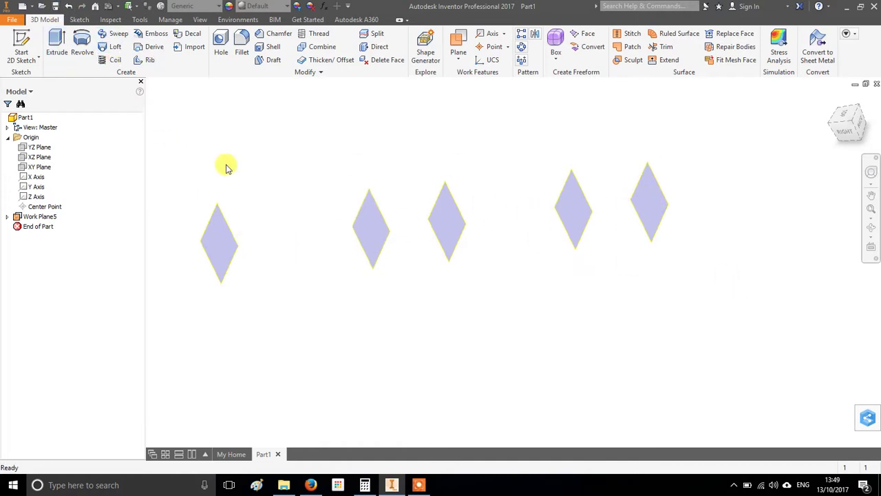
{"action": "left_click", "coordinate": [20, 39]}
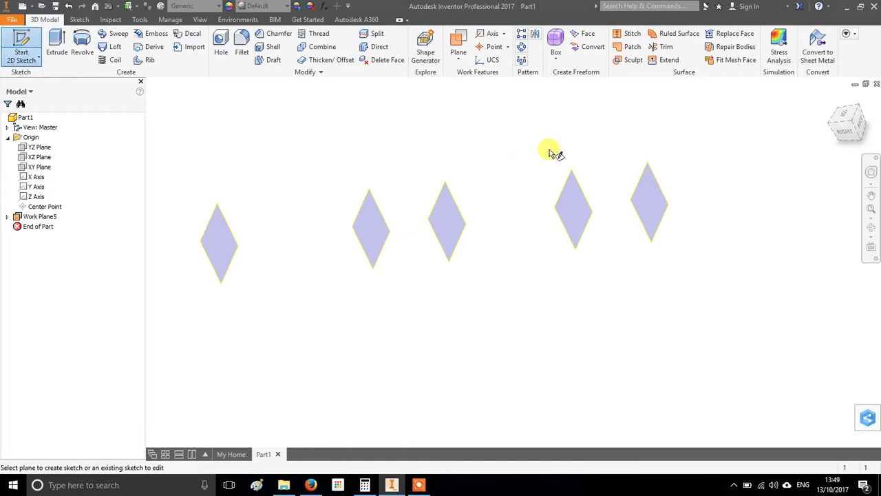
{"action": "left_click", "coordinate": [650, 175]}
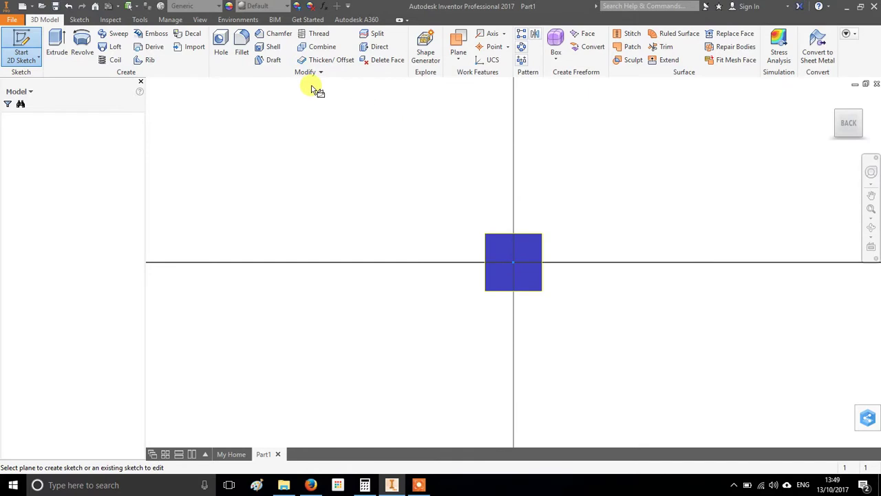
{"action": "left_click", "coordinate": [84, 44]}
{"action": "left_click", "coordinate": [513, 262]}
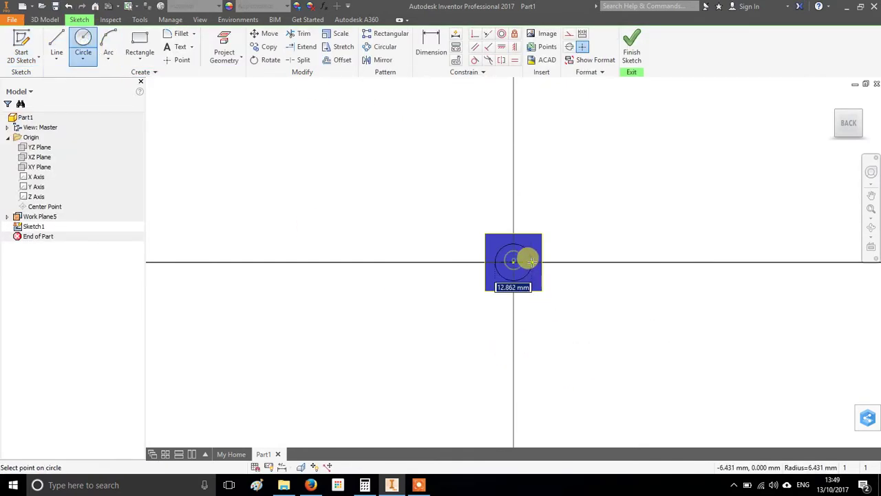
{"action": "left_click", "coordinate": [532, 261]}
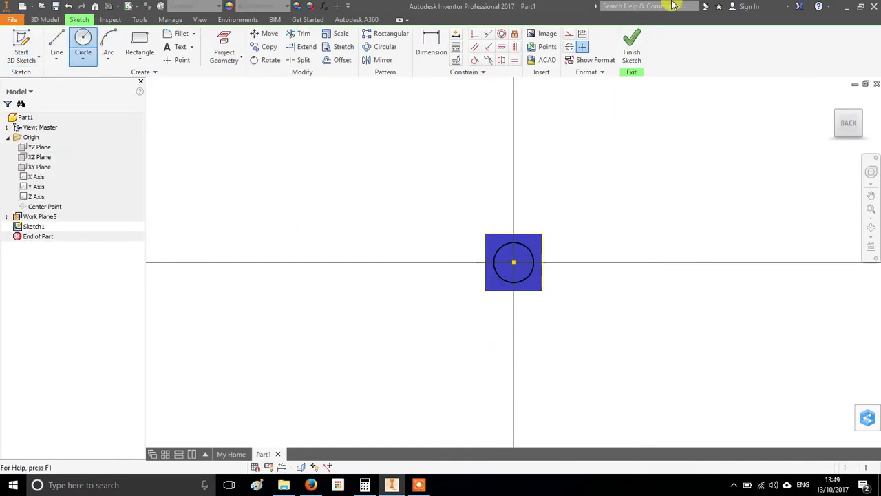
{"action": "left_click", "coordinate": [638, 43]}
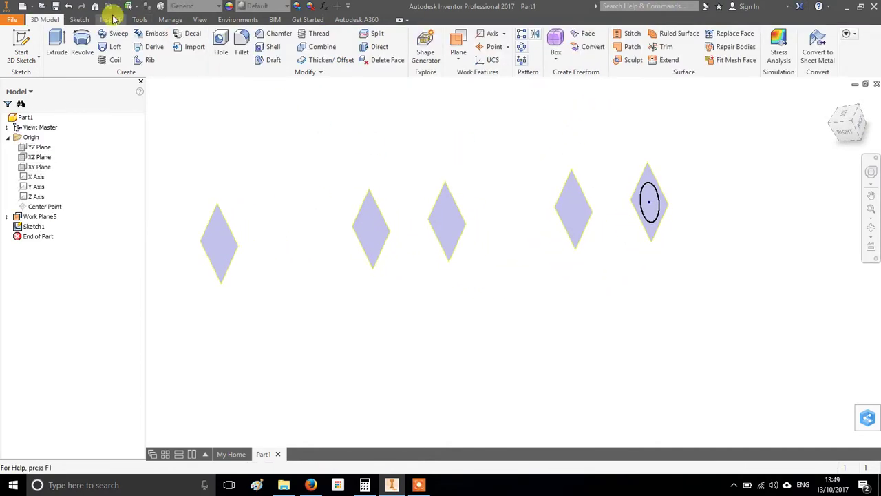
Step: Start a new sketch on the second work plane, next to the plane with the circle
{"action": "left_click", "coordinate": [21, 52]}
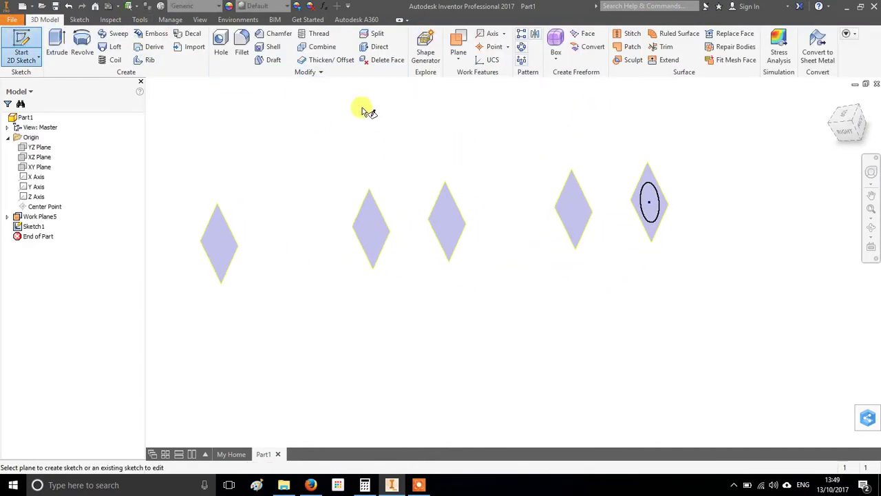
{"action": "left_click", "coordinate": [572, 180]}
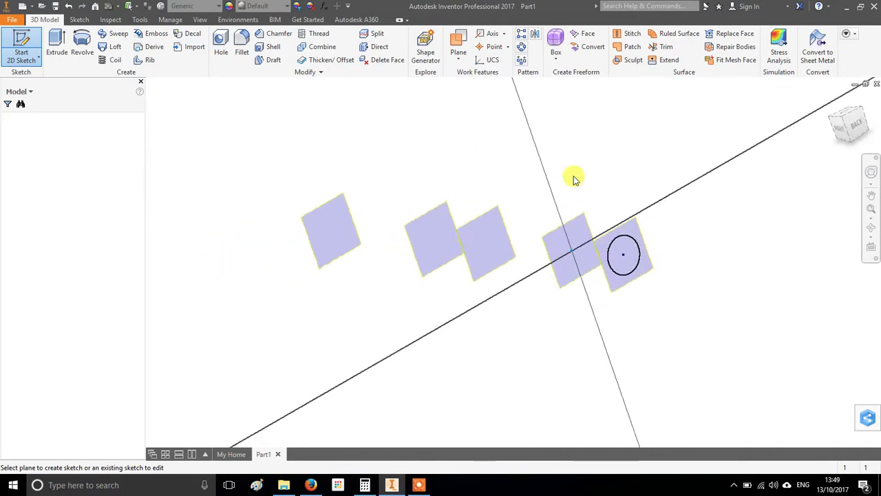
{"action": "scroll", "coordinate": [467, 221], "scroll_direction": "down", "scroll_amount": 3}
{"action": "scroll", "coordinate": [603, 299], "scroll_direction": "up", "scroll_amount": 2}
{"action": "middle_click_drag", "start_coordinate": [597, 231], "coordinate": [563, 193]}
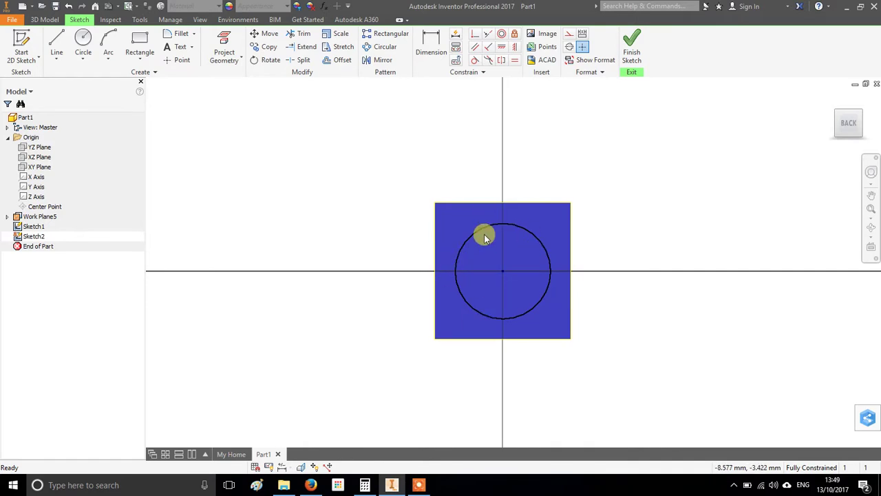
Step: Examine the second plane's sketch with slice graphics and from an angle, returning to the straight-on back view
{"action": "key", "text": "F7"}
{"action": "key", "text": "F7"}
{"action": "key", "text": "F7"}
{"action": "key", "text": "F7"}
{"action": "scroll", "coordinate": [593, 280], "scroll_direction": "down", "scroll_amount": 2}
{"action": "middle_click_drag", "start_coordinate": [483, 336], "coordinate": [540, 337], "text": "shift"}
{"action": "key", "text": "F7"}
{"action": "key", "text": "F7"}
{"action": "key", "text": "F7"}
{"action": "key", "text": "F7"}
{"action": "key", "text": "F7"}
{"action": "key", "text": "F7"}
{"action": "key", "text": "F7"}
{"action": "left_click", "coordinate": [845, 127]}
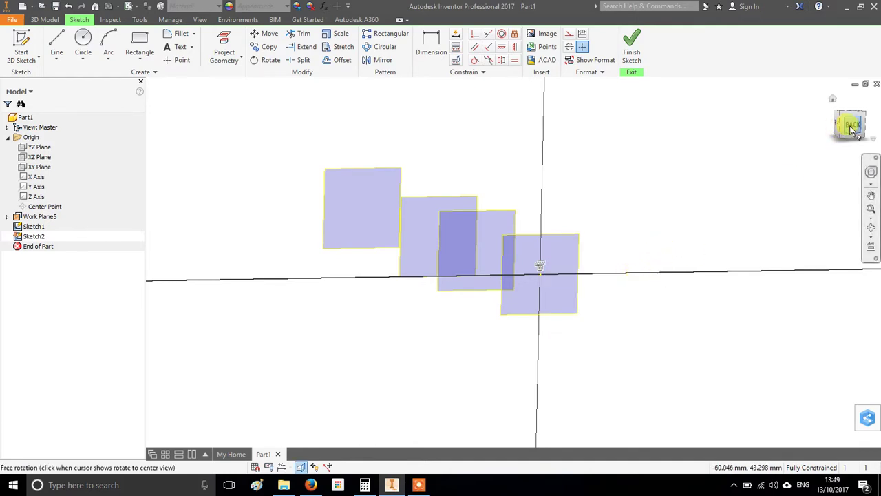
{"action": "scroll", "coordinate": [533, 259], "scroll_direction": "up", "scroll_amount": 3}
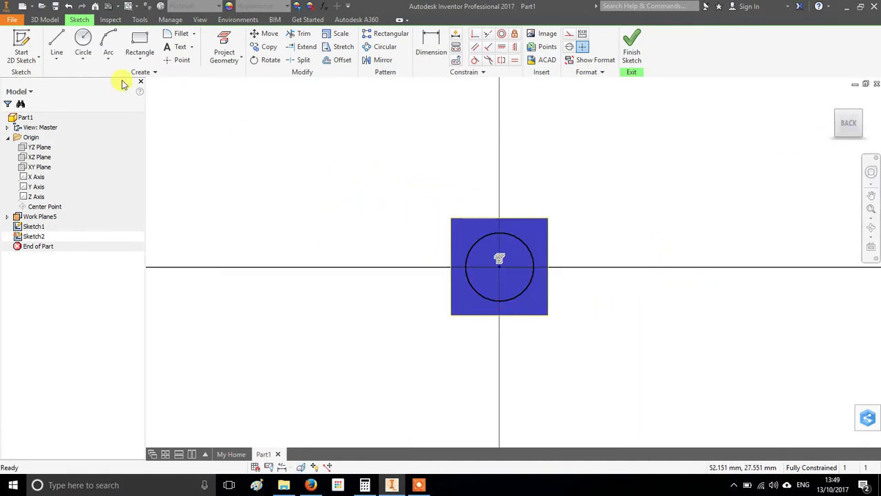
Step: Draw a horizontal ellipse centred on the origin, about twice as wide as tall and enclosing the circle, and finish the sketch
{"action": "left_click", "coordinate": [83, 61]}
{"action": "left_click", "coordinate": [100, 122]}
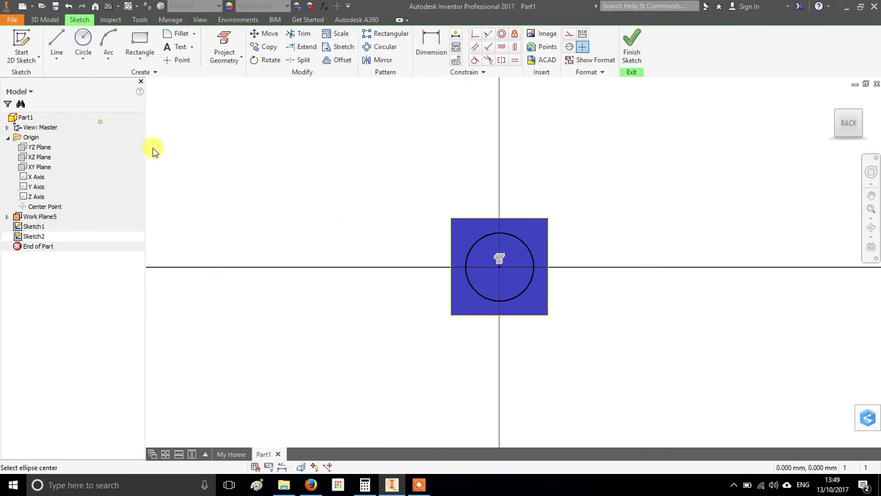
{"action": "left_click", "coordinate": [499, 267]}
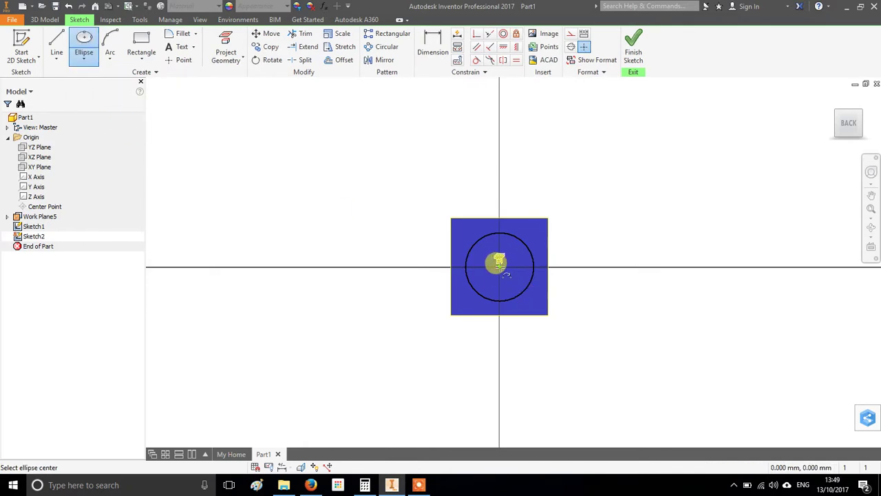
{"action": "left_click", "coordinate": [608, 267]}
{"action": "left_click", "coordinate": [514, 217]}
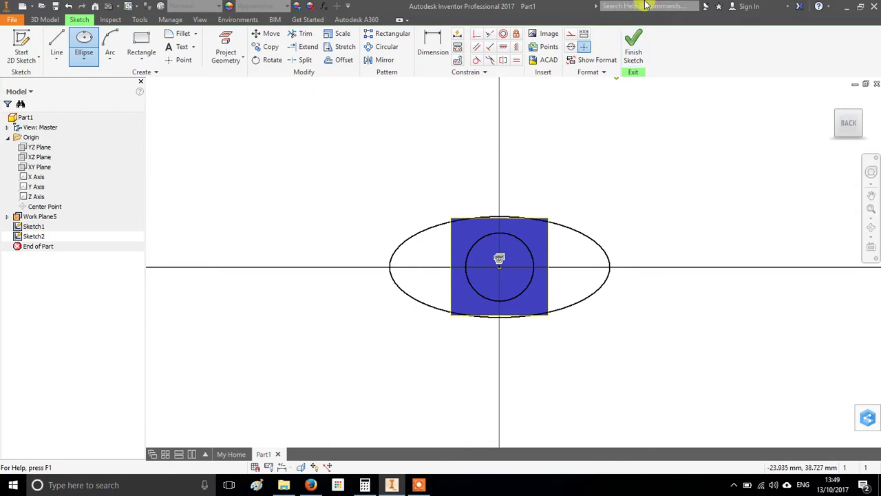
{"action": "left_click", "coordinate": [635, 45]}
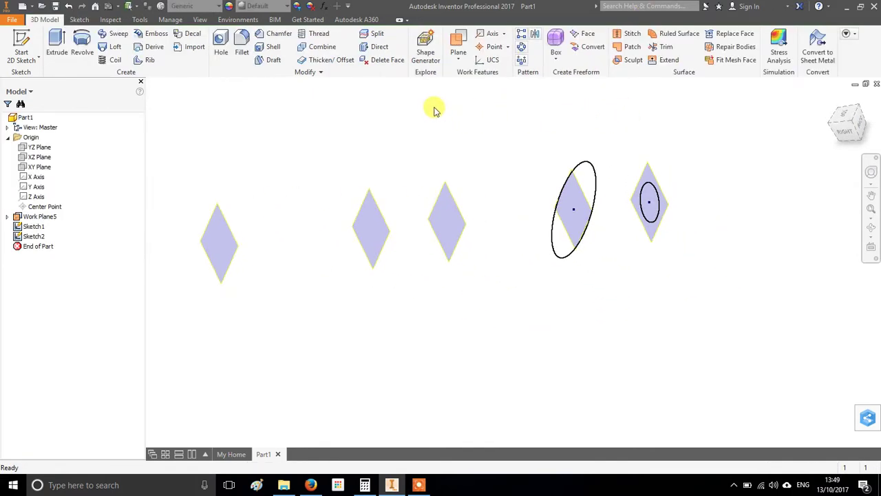
Step: Sketch a vertical ellipse centred on the origin, about twice as tall as wide, on the middle work plane and finish the sketch
{"action": "left_click", "coordinate": [21, 48]}
{"action": "left_click", "coordinate": [448, 194]}
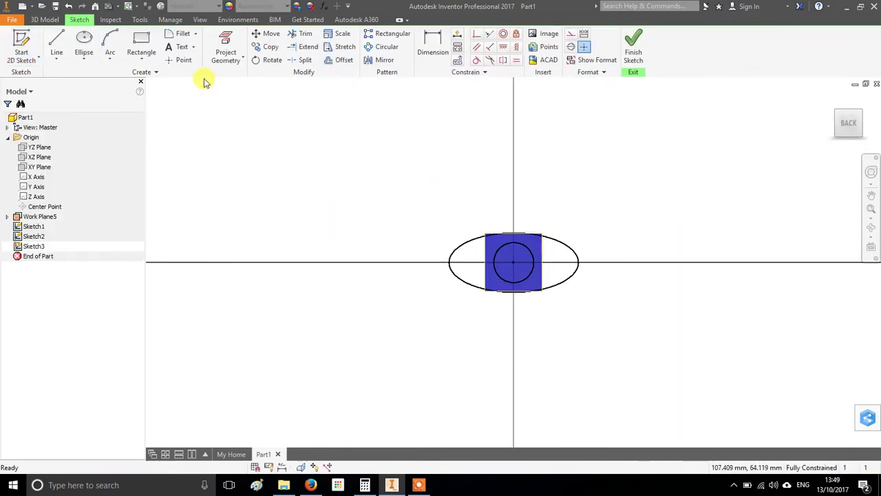
{"action": "left_click", "coordinate": [84, 47]}
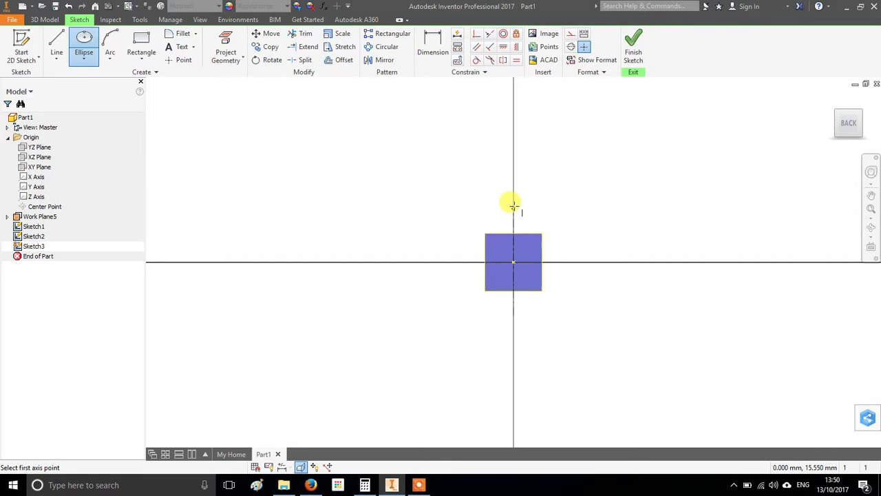
{"action": "left_click", "coordinate": [512, 177]}
{"action": "left_click", "coordinate": [531, 187]}
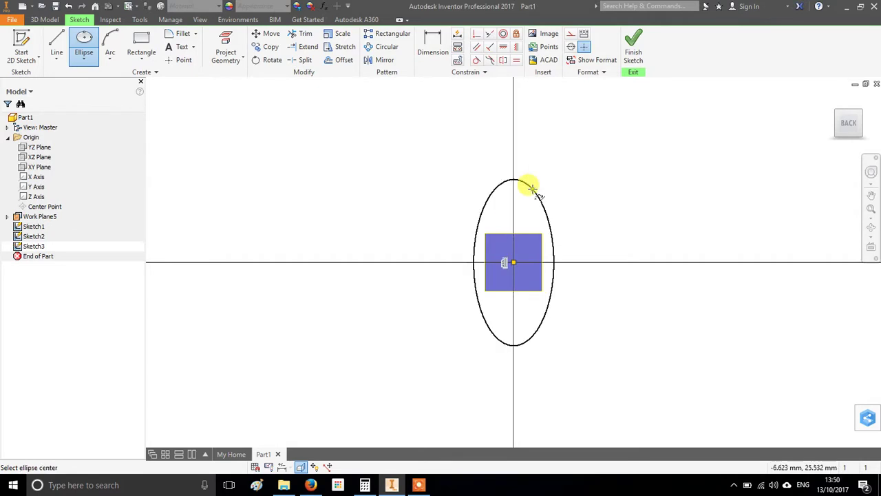
{"action": "left_click", "coordinate": [633, 45]}
Step: Sketch a closed, wavy three-lobed control vertex spline around the origin on the fourth work plane and finish the sketch
{"action": "left_click", "coordinate": [20, 50]}
{"action": "left_click", "coordinate": [370, 198]}
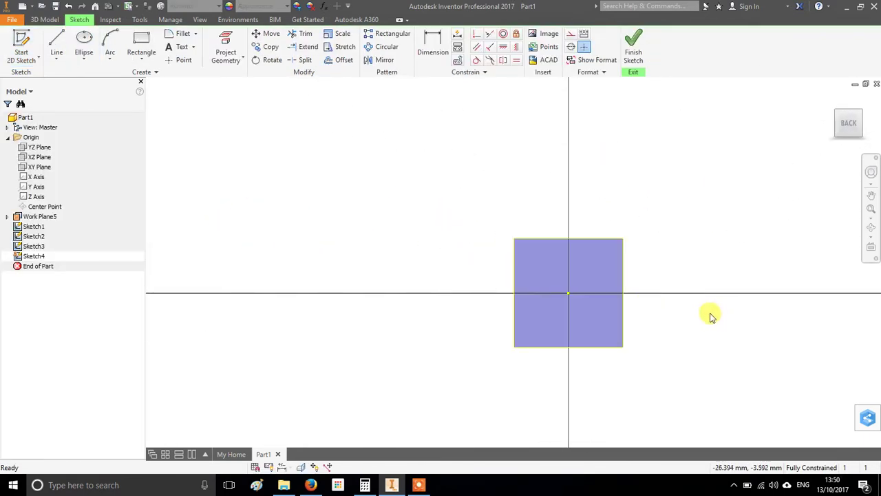
{"action": "left_click", "coordinate": [57, 60]}
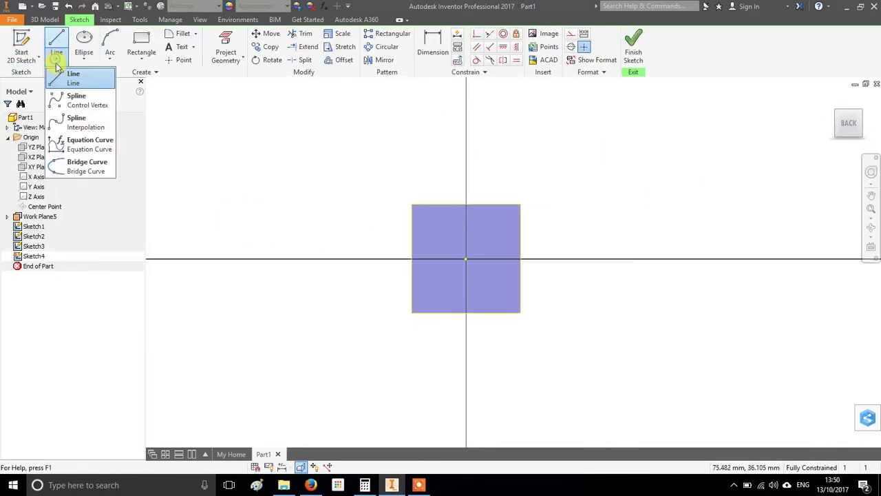
{"action": "left_click", "coordinate": [78, 121]}
{"action": "left_click", "coordinate": [460, 302]}
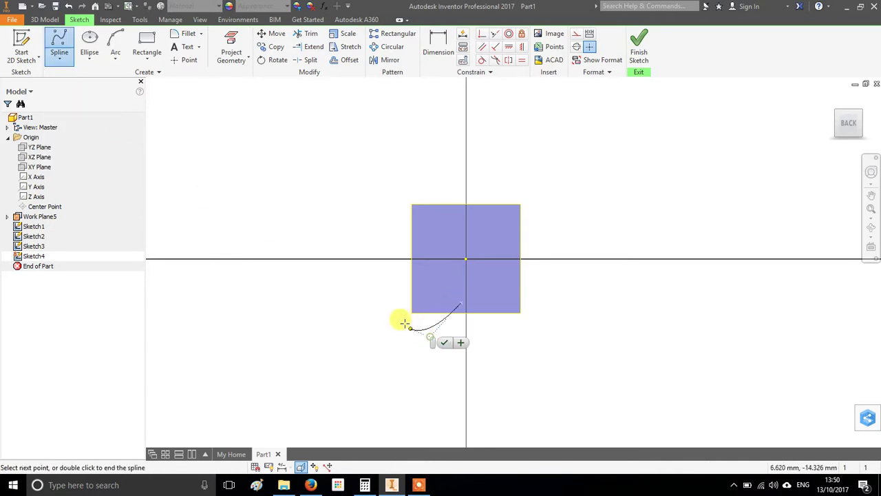
{"action": "left_click", "coordinate": [305, 278]}
{"action": "left_click", "coordinate": [305, 228]}
{"action": "left_click", "coordinate": [369, 219]}
{"action": "left_click", "coordinate": [400, 258]}
{"action": "left_click", "coordinate": [449, 204]}
{"action": "left_click", "coordinate": [358, 165]}
{"action": "left_click", "coordinate": [415, 132]}
{"action": "left_click", "coordinate": [525, 150]}
{"action": "left_click", "coordinate": [482, 194]}
{"action": "left_click", "coordinate": [573, 240]}
{"action": "left_click", "coordinate": [667, 224]}
{"action": "left_click", "coordinate": [651, 319]}
{"action": "left_click", "coordinate": [528, 298]}
{"action": "left_click", "coordinate": [483, 267]}
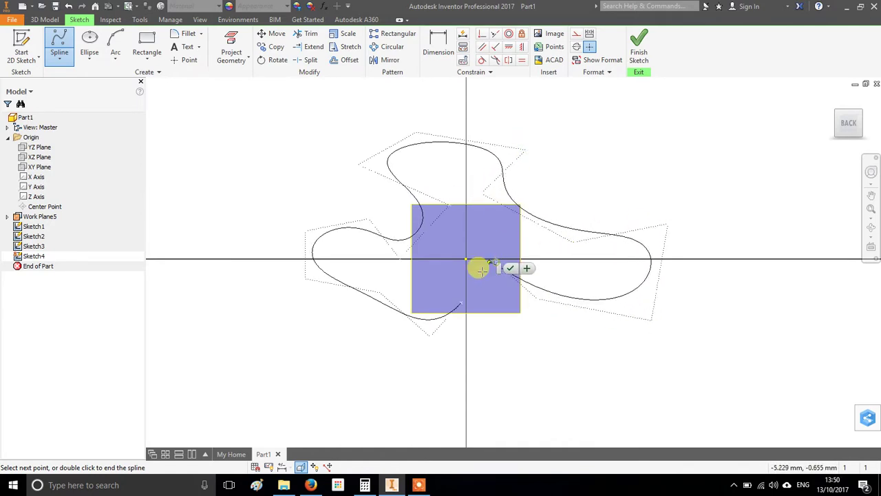
{"action": "left_click", "coordinate": [535, 344]}
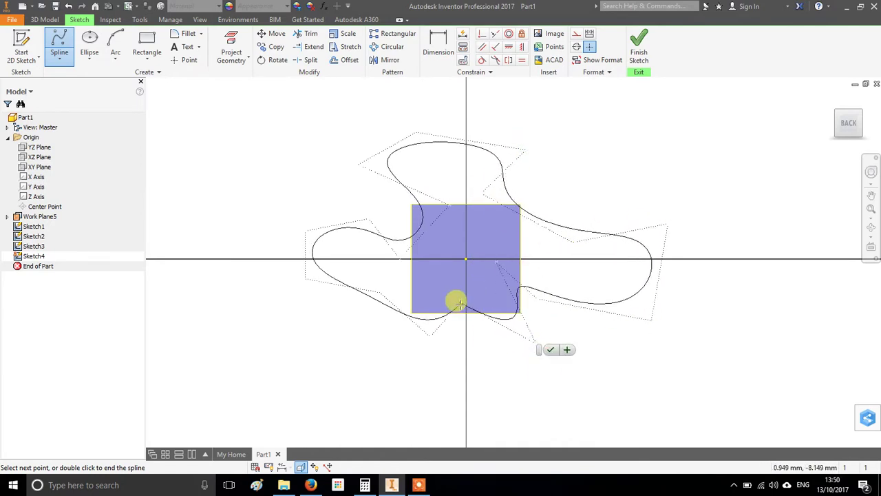
{"action": "left_click", "coordinate": [460, 303]}
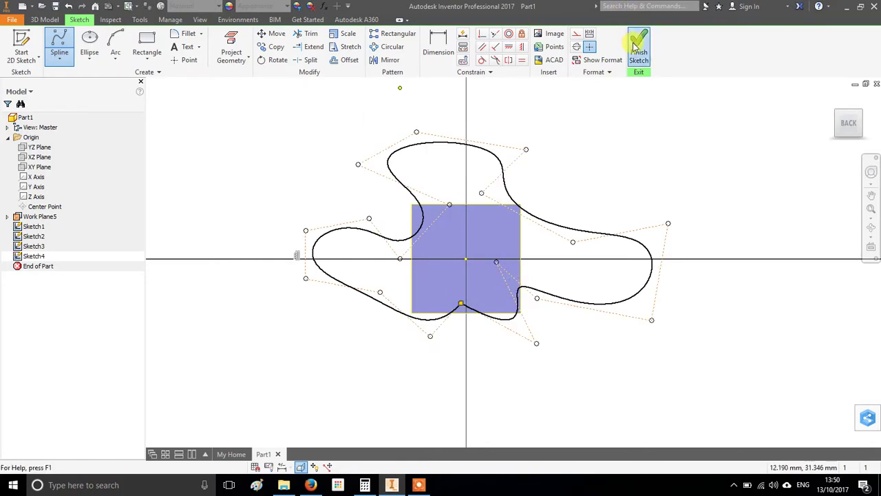
{"action": "left_click", "coordinate": [635, 48]}
Step: Sketch a nearly square rectangle around the origin, slightly larger than the plane, on the last work plane and finish the sketch
{"action": "left_click", "coordinate": [21, 42]}
{"action": "left_click", "coordinate": [223, 224]}
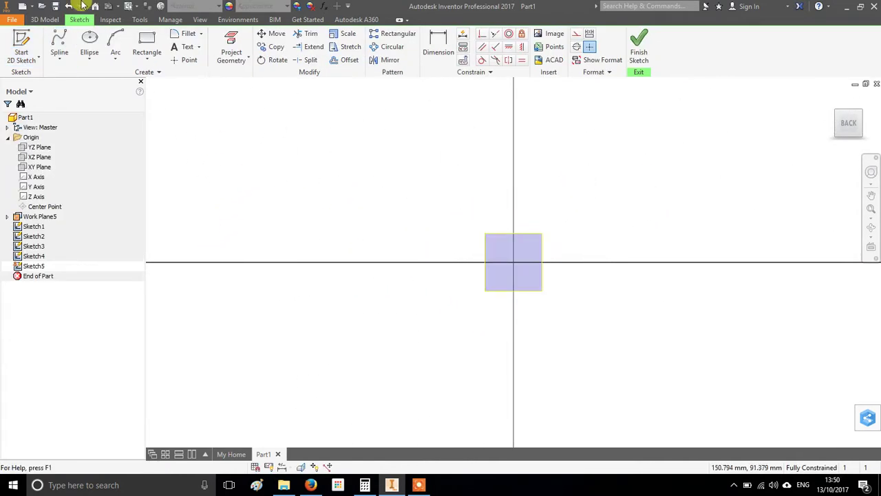
{"action": "left_click", "coordinate": [145, 39]}
{"action": "left_click", "coordinate": [472, 225]}
{"action": "left_click", "coordinate": [554, 303]}
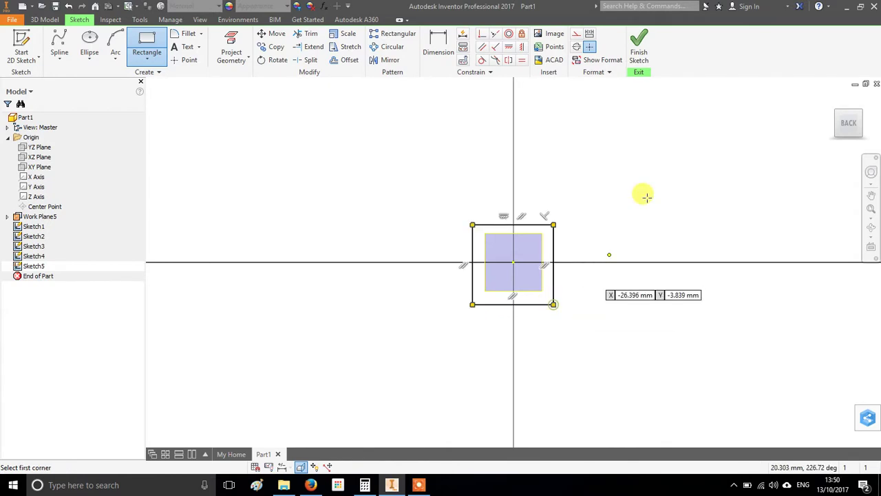
{"action": "left_click", "coordinate": [639, 47]}
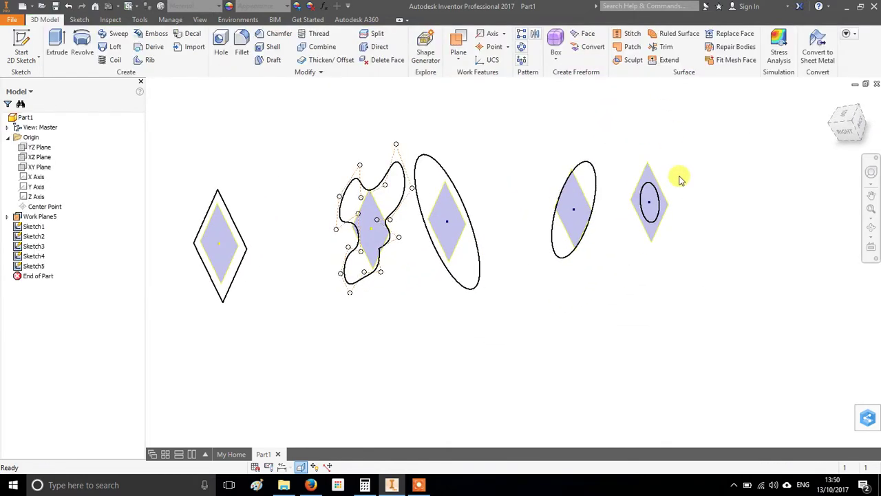
Step: Start a solid loft and select the circle, both ellipses, the spline and the rectangle as its sections in that order
{"action": "mouse_move", "coordinate": [674, 232]}
{"action": "middle_mouse_down", "text": "shift"}
{"action": "mouse_move", "coordinate": [474, 240]}
{"action": "mouse_move", "coordinate": [472, 251]}
{"action": "mouse_move", "coordinate": [422, 255]}
{"action": "middle_mouse_up", "text": "shift"}
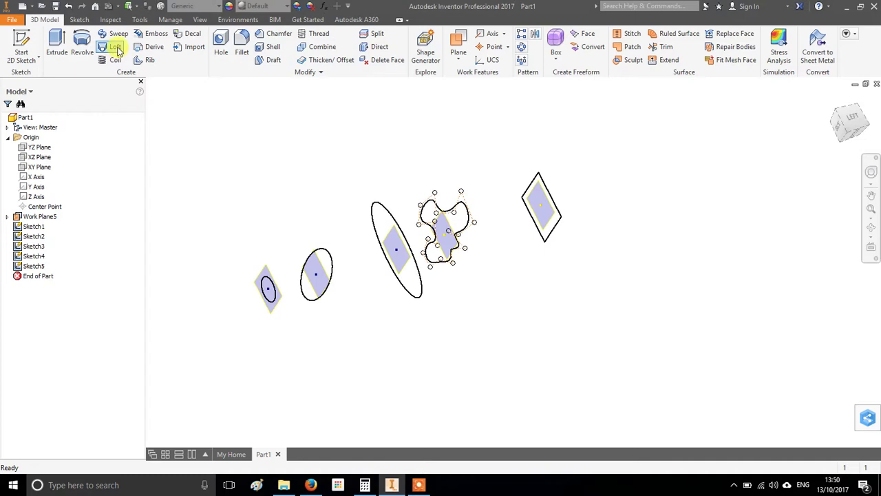
{"action": "left_click", "coordinate": [115, 46]}
{"action": "left_click_drag", "start_coordinate": [375, 80], "coordinate": [328, 88]}
{"action": "left_click", "coordinate": [274, 292]}
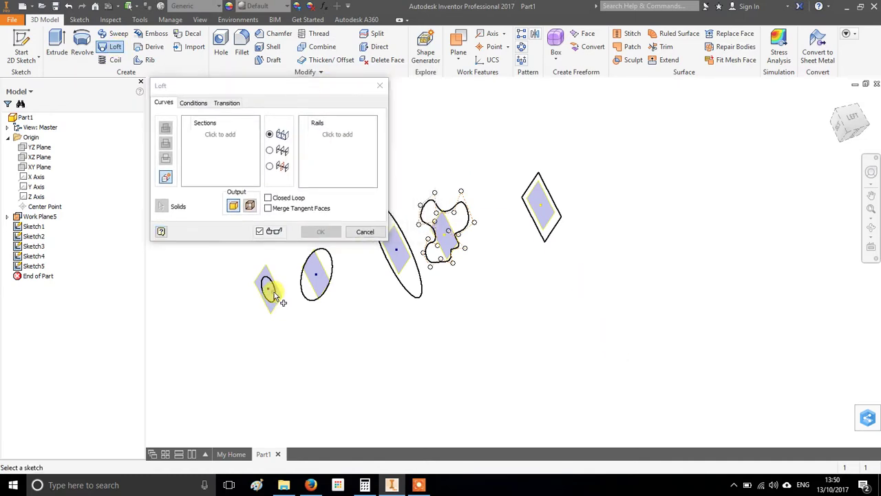
{"action": "left_click", "coordinate": [275, 294]}
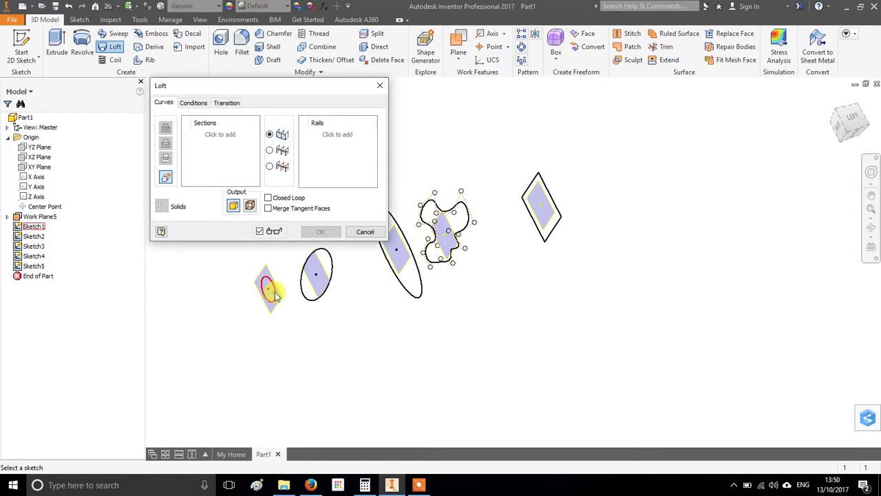
{"action": "left_click", "coordinate": [327, 296]}
{"action": "middle_click_drag", "start_coordinate": [393, 337], "coordinate": [414, 365]}
{"action": "left_click", "coordinate": [426, 312]}
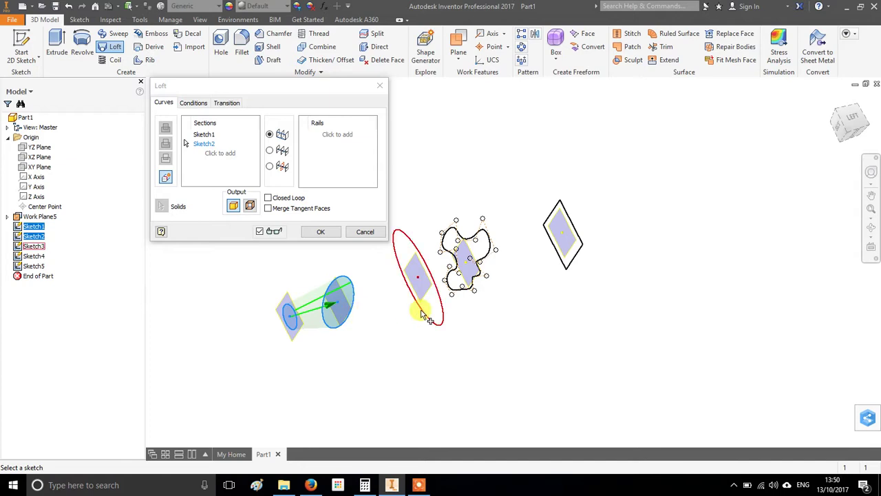
{"action": "left_click", "coordinate": [467, 293]}
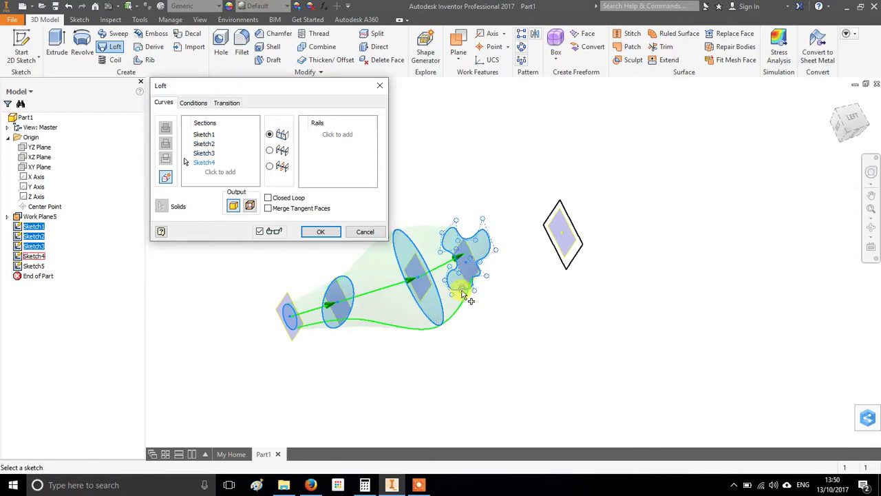
{"action": "left_click", "coordinate": [550, 220]}
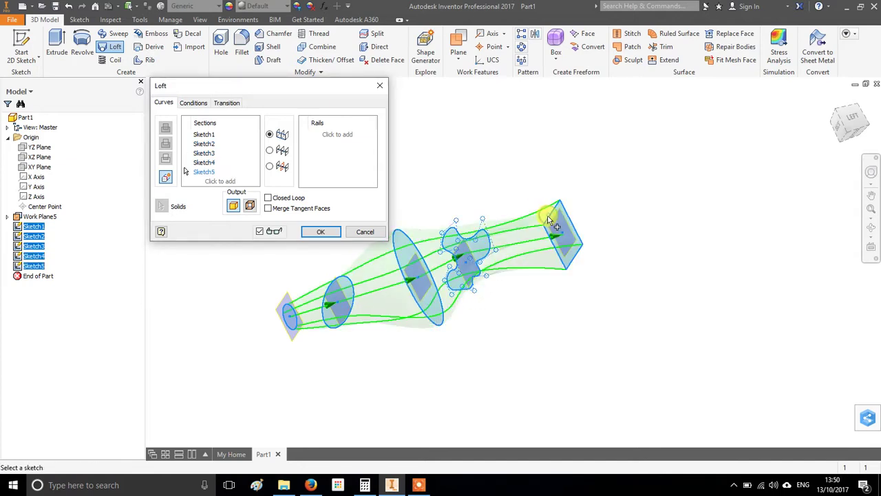
Step: Review the loft's conditions and transition settings and create the solid loft
{"action": "middle_click_drag", "start_coordinate": [523, 344], "coordinate": [657, 253], "text": "shift"}
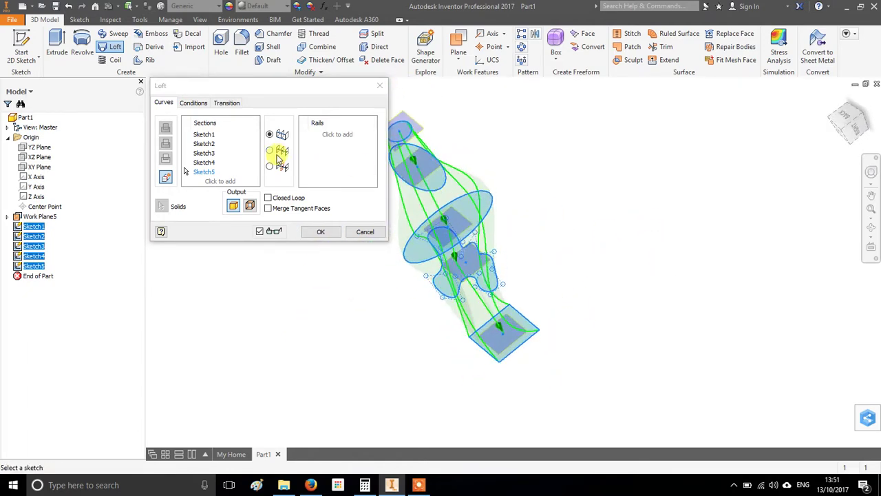
{"action": "left_click", "coordinate": [194, 103]}
{"action": "left_click", "coordinate": [225, 103]}
{"action": "left_click", "coordinate": [193, 103]}
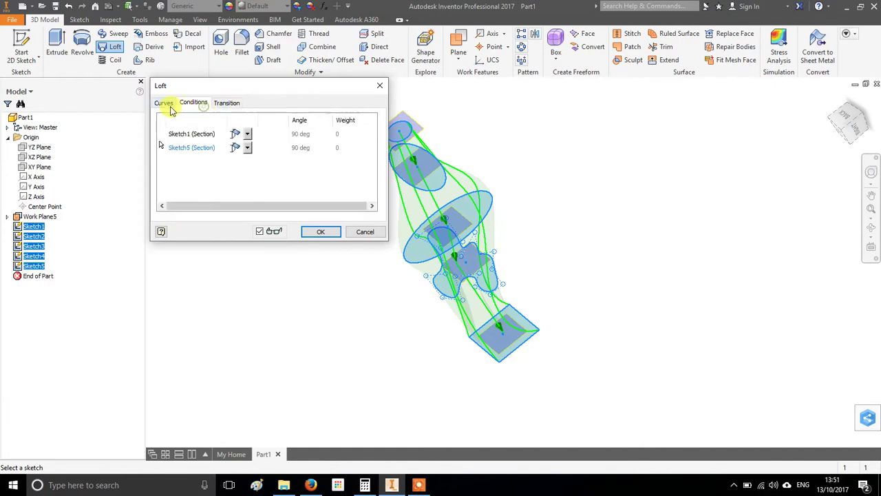
{"action": "left_click", "coordinate": [163, 102]}
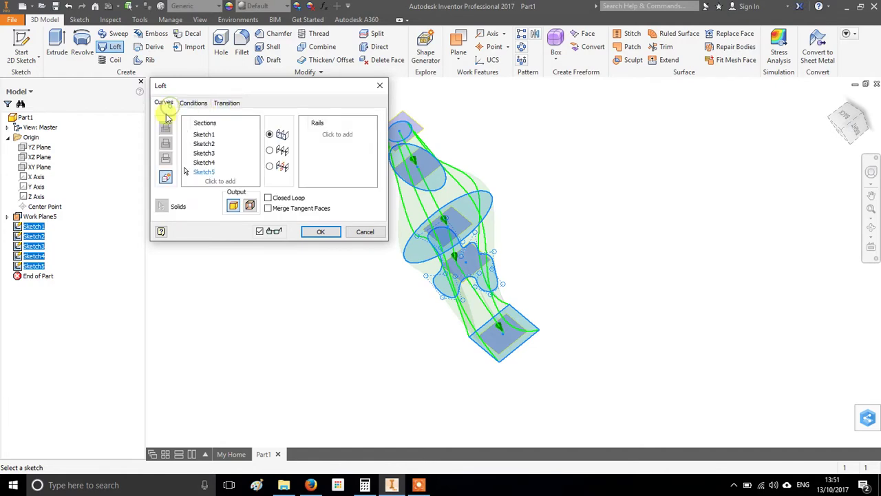
{"action": "left_click", "coordinate": [319, 233]}
Step: Try to shell the lofted body to a 2 mm thickness, removing the circular end face and the side faces
{"action": "middle_click_drag", "start_coordinate": [473, 321], "coordinate": [493, 264], "text": "shift"}
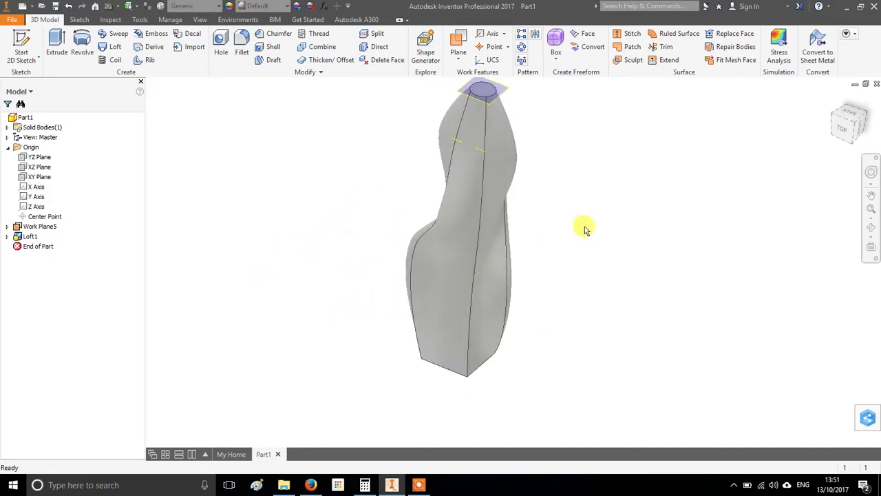
{"action": "middle_click_drag", "start_coordinate": [527, 212], "coordinate": [524, 221]}
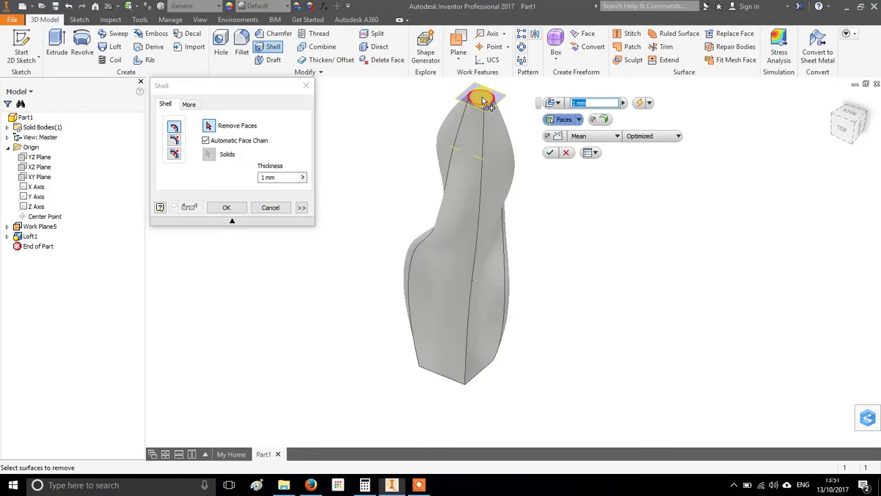
{"action": "left_click", "coordinate": [479, 97]}
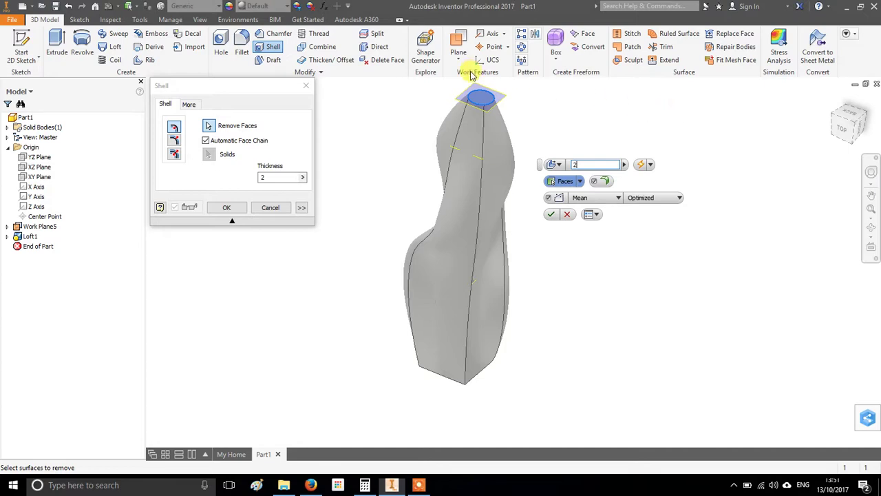
{"action": "scroll", "coordinate": [492, 105], "scroll_direction": "up", "scroll_amount": 2}
{"action": "left_click", "coordinate": [474, 104]}
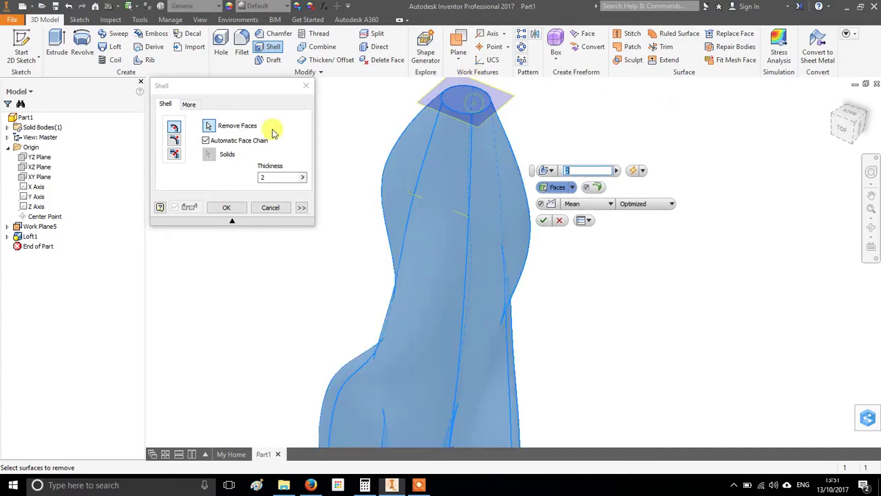
{"action": "left_click", "coordinate": [543, 221]}
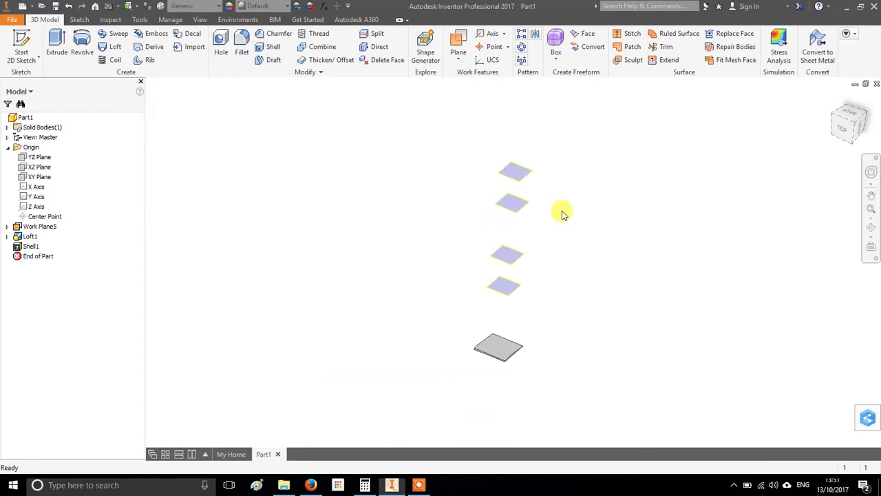
Step: Undo the shell, keeping the solid loft
{"action": "key", "text": "ctrl+z"}
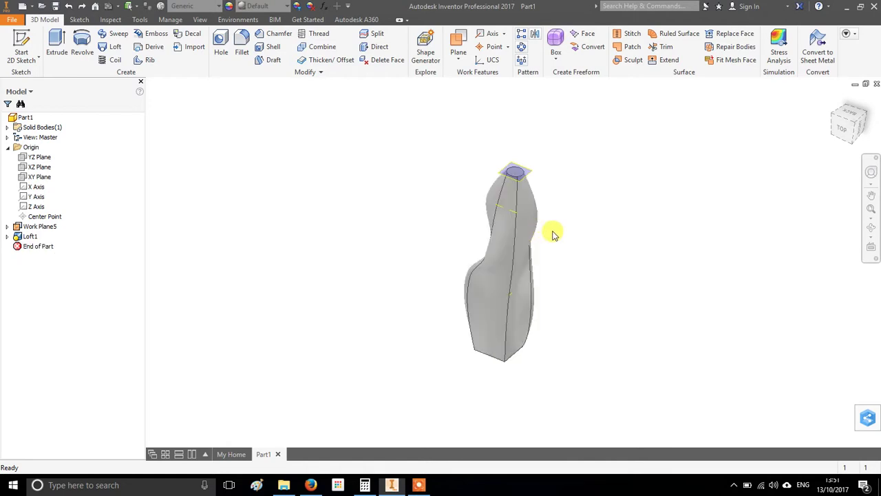
{"action": "key", "text": "ctrl+z"}
{"action": "key", "text": "ctrl+y"}
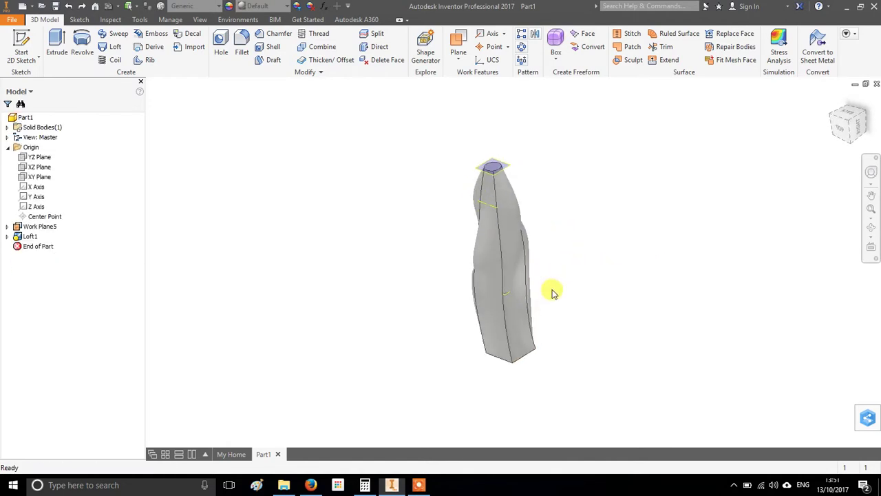
{"action": "key", "text": "ctrl+z"}
{"action": "key", "text": "ctrl+y"}
{"action": "middle_click_drag", "start_coordinate": [535, 291], "coordinate": [484, 251], "text": "shift"}
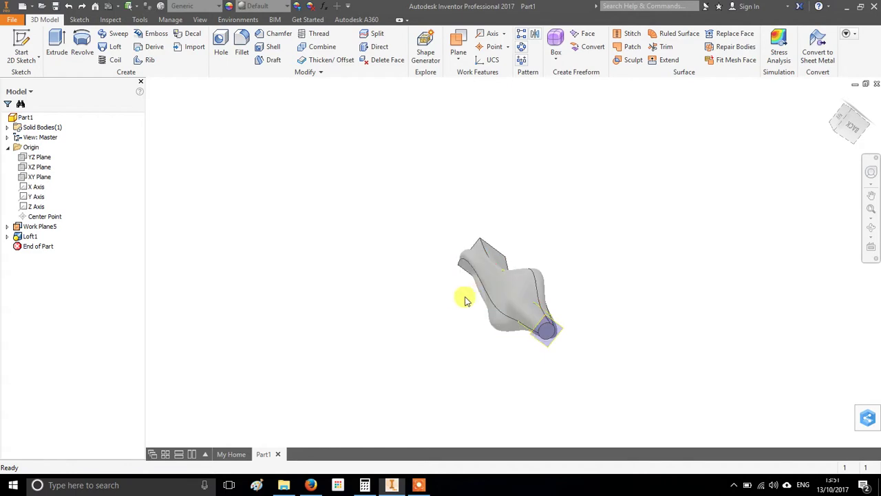
Step: Switch to Firefox and search Google Images for "aircraft wing"
{"action": "left_click", "coordinate": [313, 485]}
{"action": "scroll", "coordinate": [227, 110], "scroll_direction": "up", "scroll_amount": 1}
{"action": "triple_click", "coordinate": [236, 76]}
{"action": "type", "text": "aircraft wing"}
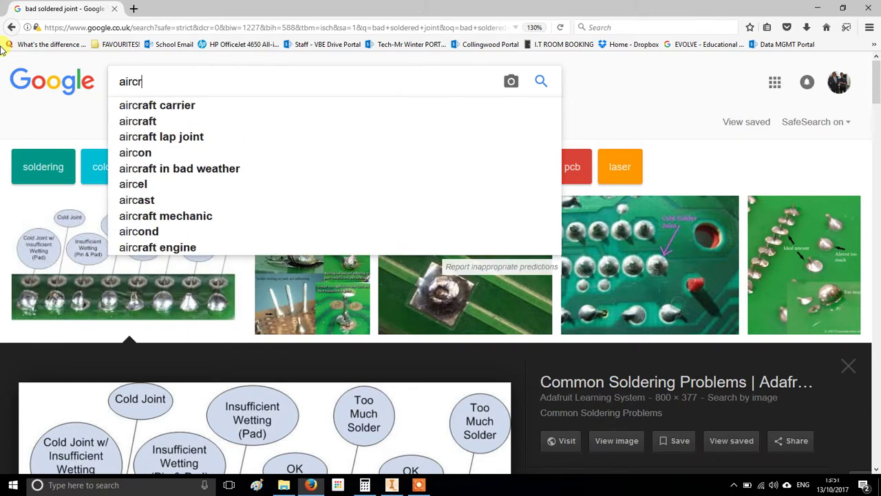
{"action": "key", "text": "Return"}
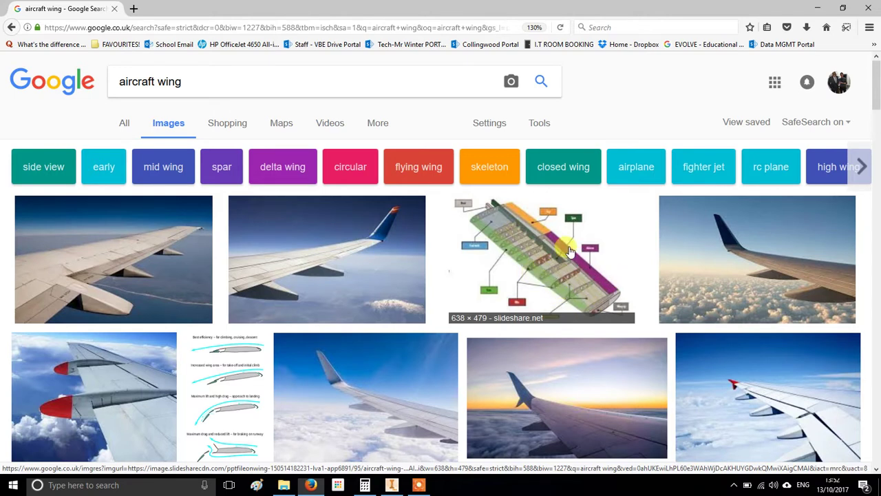
Step: Return to Inventor, list the loft's section sketches in the model tree and examine the lofted body from several angles
{"action": "left_click", "coordinate": [392, 481]}
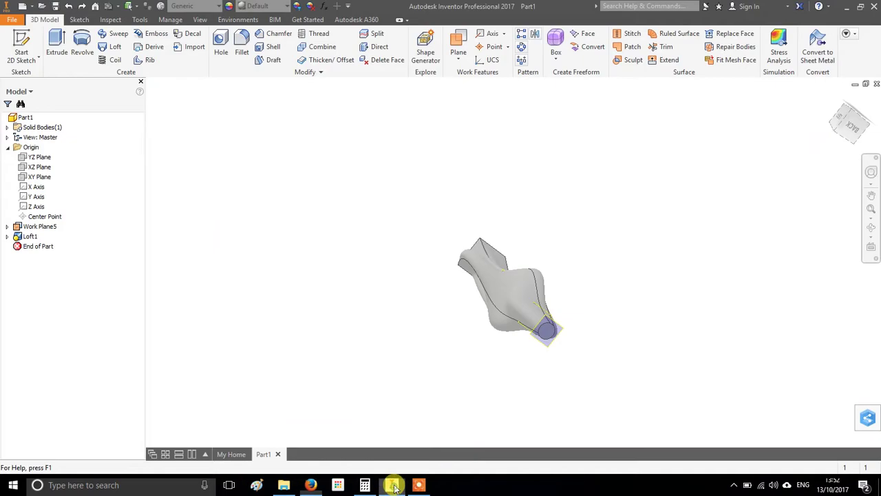
{"action": "left_click", "coordinate": [7, 236]}
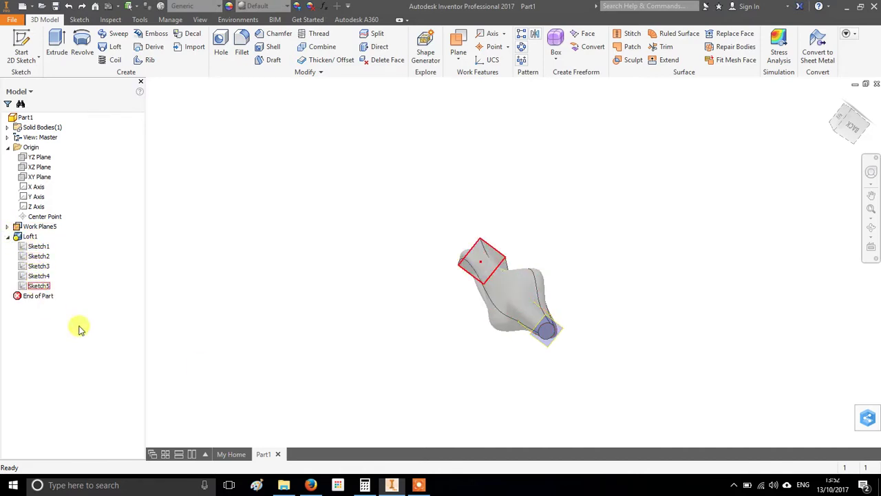
{"action": "scroll", "coordinate": [604, 328], "scroll_direction": "down", "scroll_amount": 3}
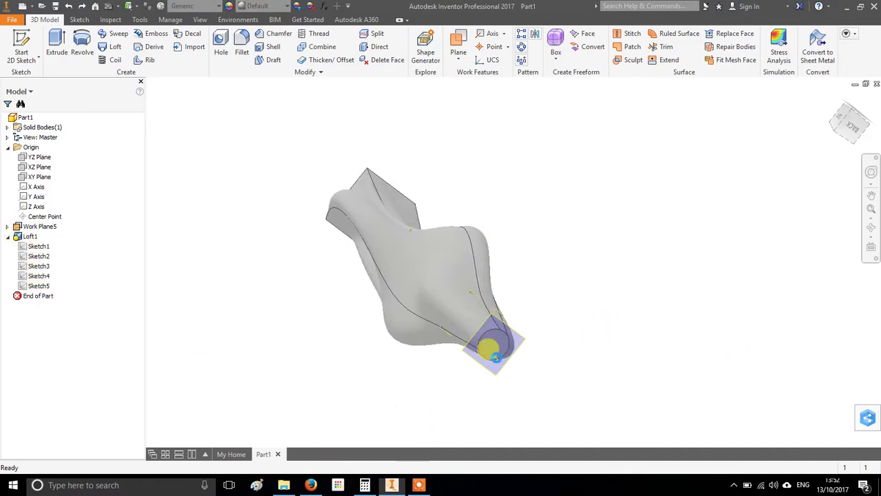
{"action": "scroll", "coordinate": [495, 355], "scroll_direction": "down", "scroll_amount": 3}
{"action": "scroll", "coordinate": [523, 380], "scroll_direction": "up", "scroll_amount": 4}
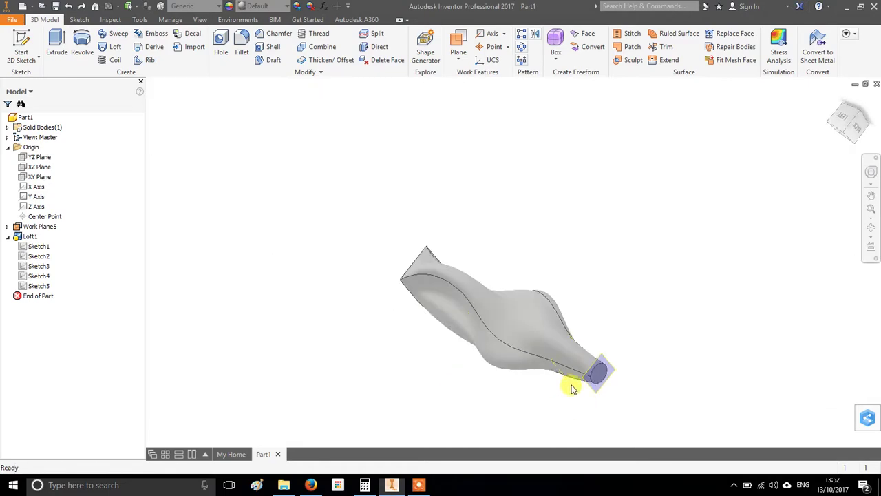
{"action": "middle_click_drag", "start_coordinate": [557, 360], "coordinate": [358, 144], "text": "shift"}
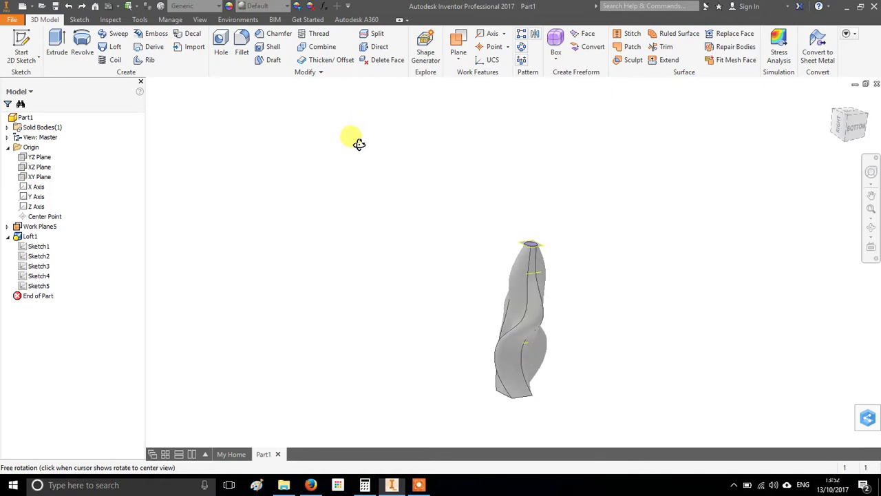
{"action": "middle_click_drag", "start_coordinate": [609, 369], "coordinate": [382, 328], "text": "shift"}
{"action": "scroll", "coordinate": [555, 356], "scroll_direction": "up", "scroll_amount": 3}
{"action": "scroll", "coordinate": [576, 368], "scroll_direction": "down", "scroll_amount": 3}
{"action": "middle_click_drag", "start_coordinate": [459, 337], "coordinate": [578, 381], "text": "shift"}
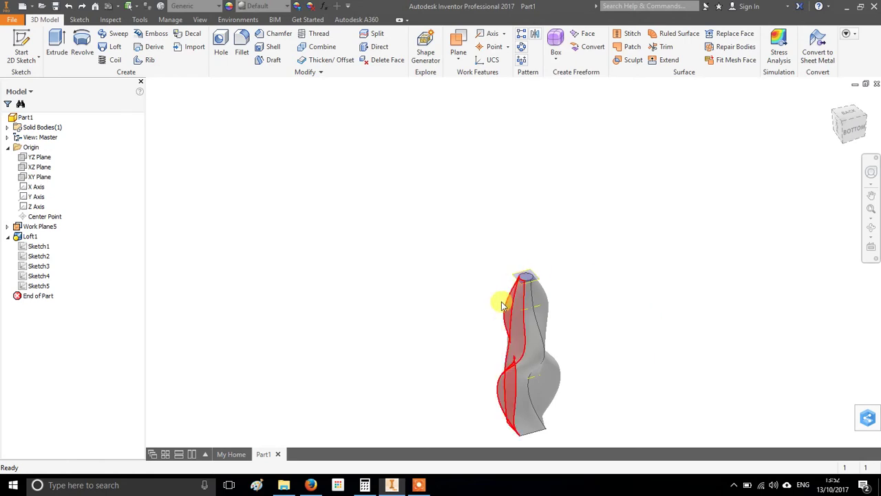
{"action": "scroll", "coordinate": [572, 408], "scroll_direction": "down", "scroll_amount": 3}
{"action": "middle_click_drag", "start_coordinate": [600, 302], "coordinate": [548, 244]}
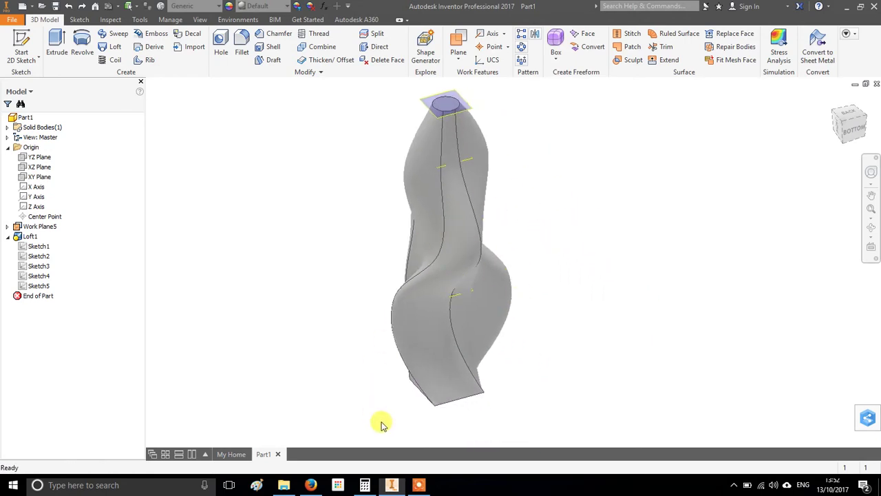
{"action": "mouse_move", "coordinate": [391, 486]}
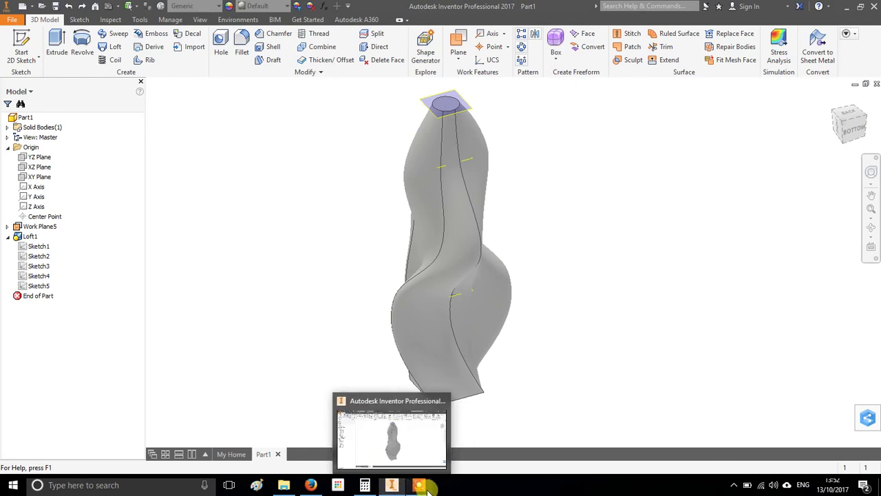